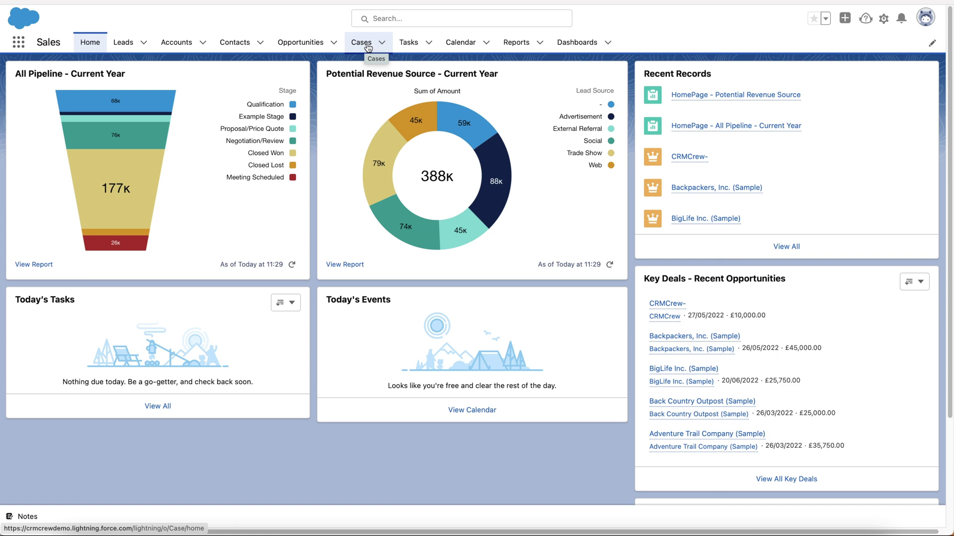
In the Sales app navigation editor, search all available items for 'cases' without adding any, then try dragging Cases up the list
click(933, 44)
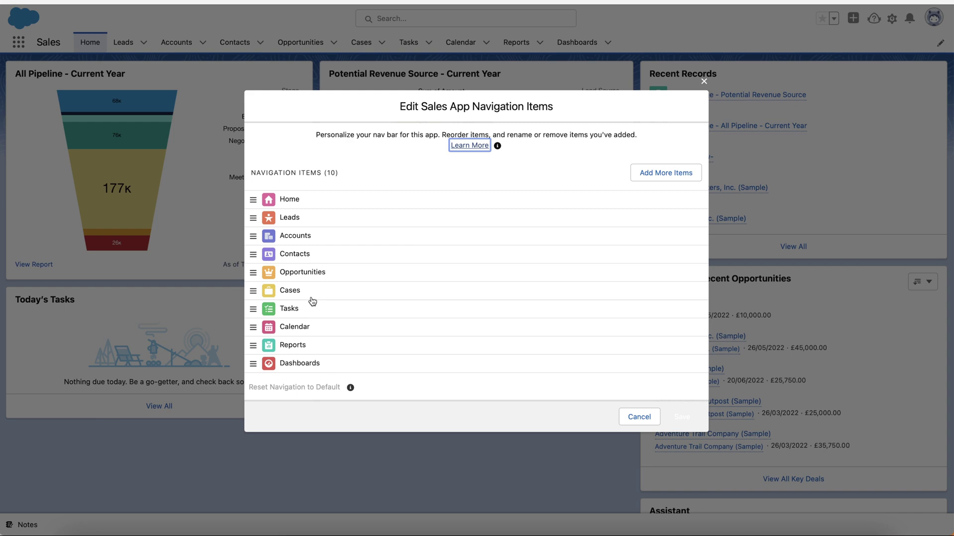
click(668, 175)
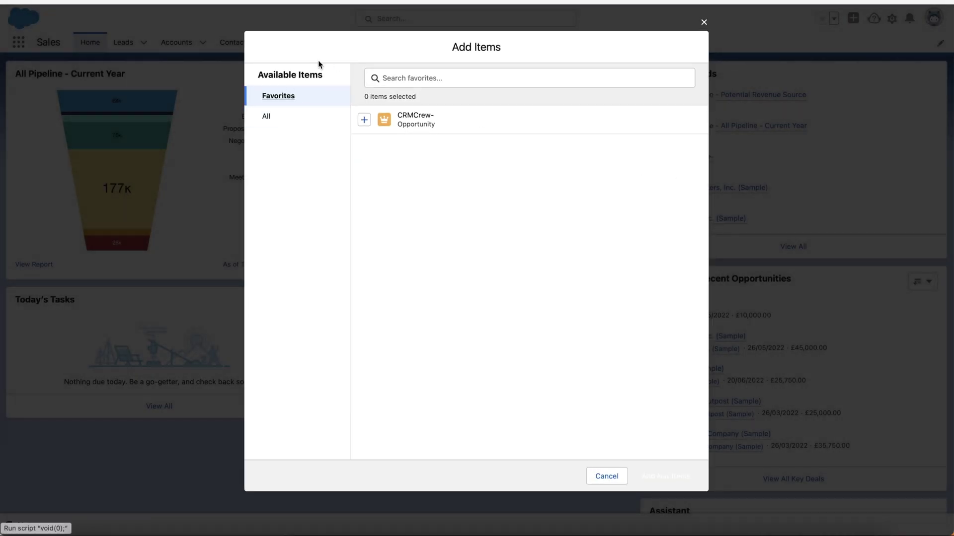
click(272, 119)
click(441, 78)
text(cases)
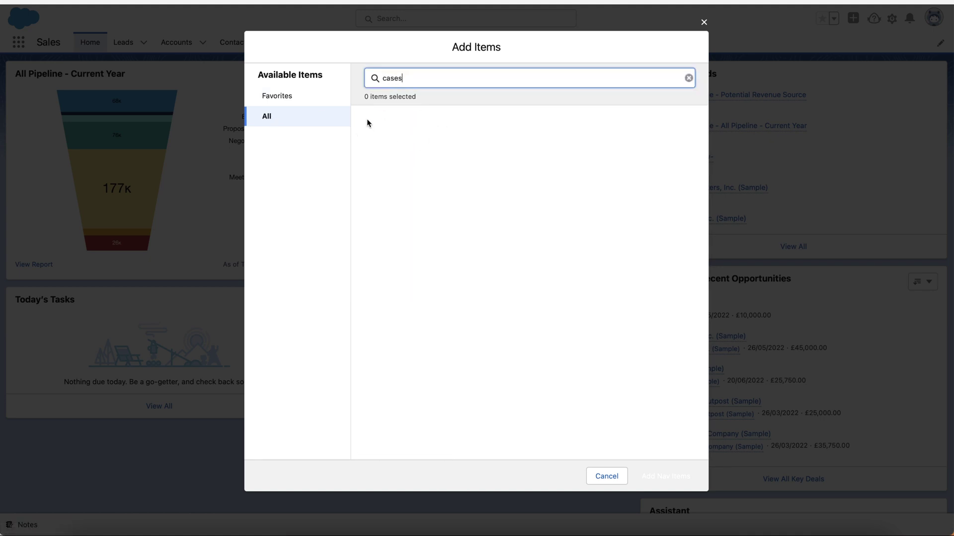
click(704, 22)
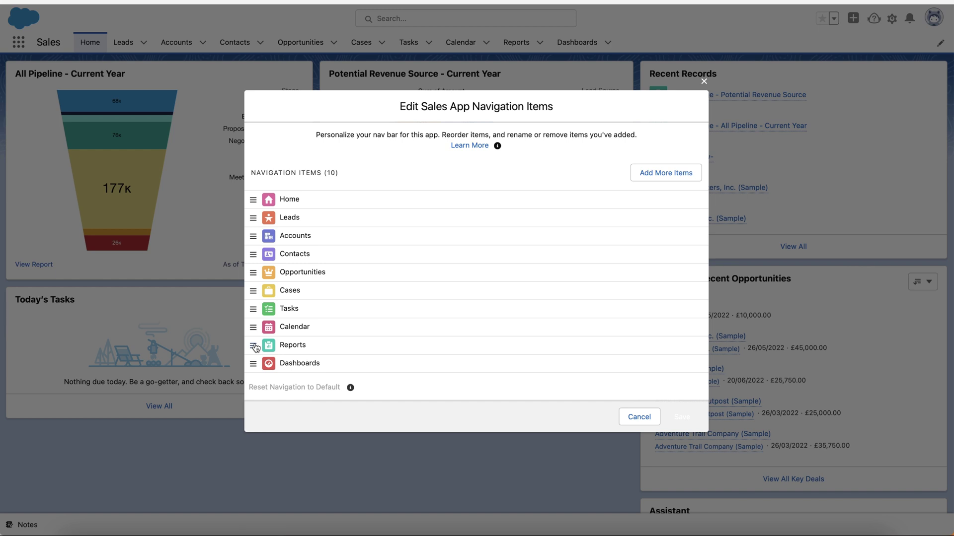
drag(252, 291, 253, 290)
Discard the navigation edits and show the Cases list in the All Open Cases view
click(640, 418)
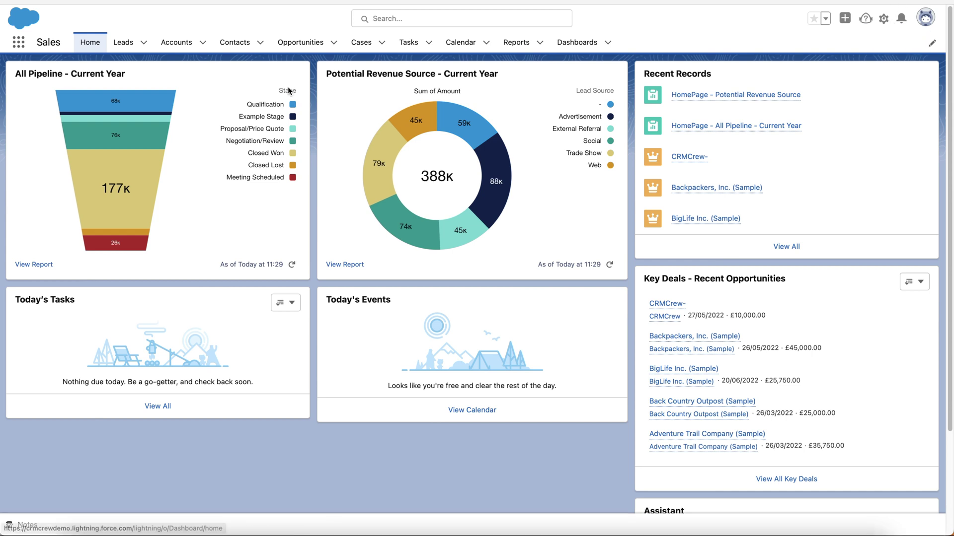
click(361, 44)
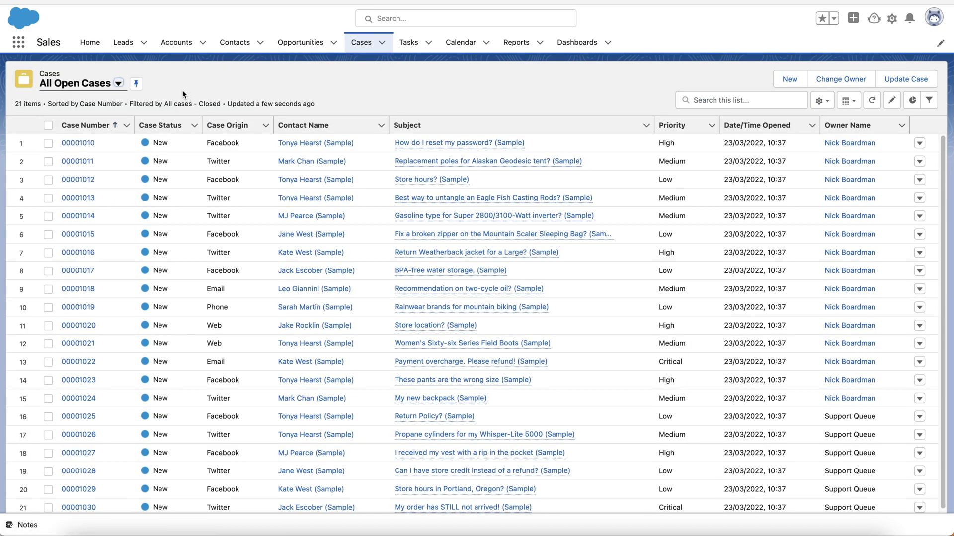
click(118, 83)
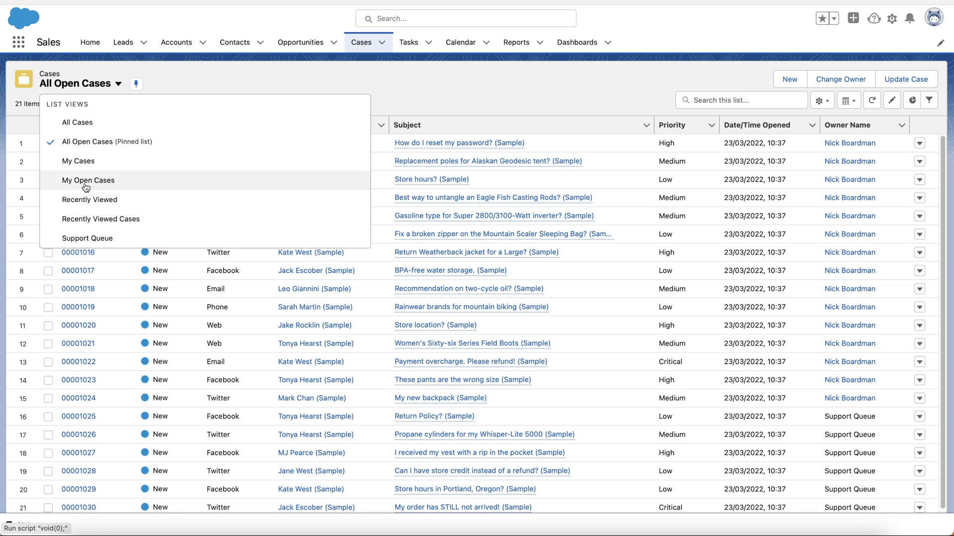
click(101, 149)
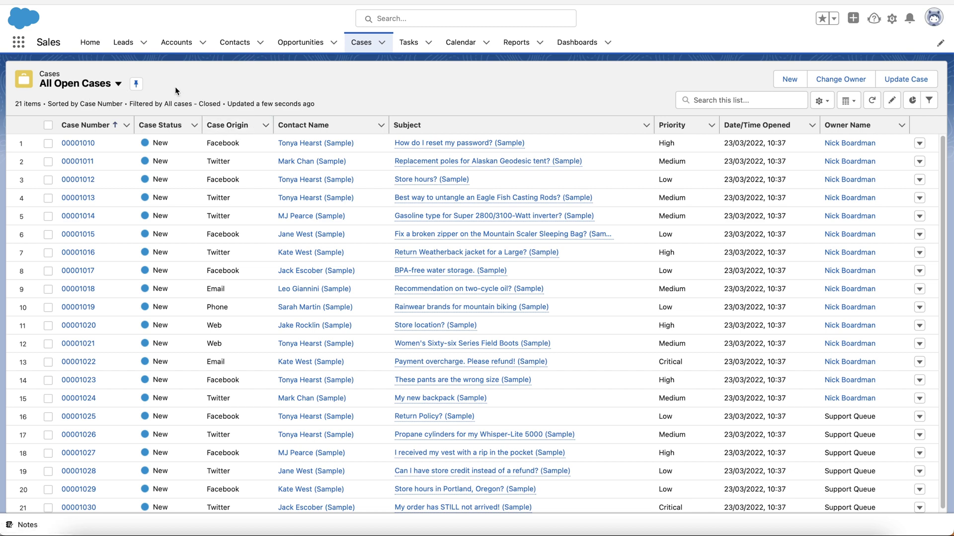
scroll(330, 207, down, 1)
scroll(330, 207, up, 1)
Start a new case, choose the contact by full name, and set the account to CRMCrew
click(789, 83)
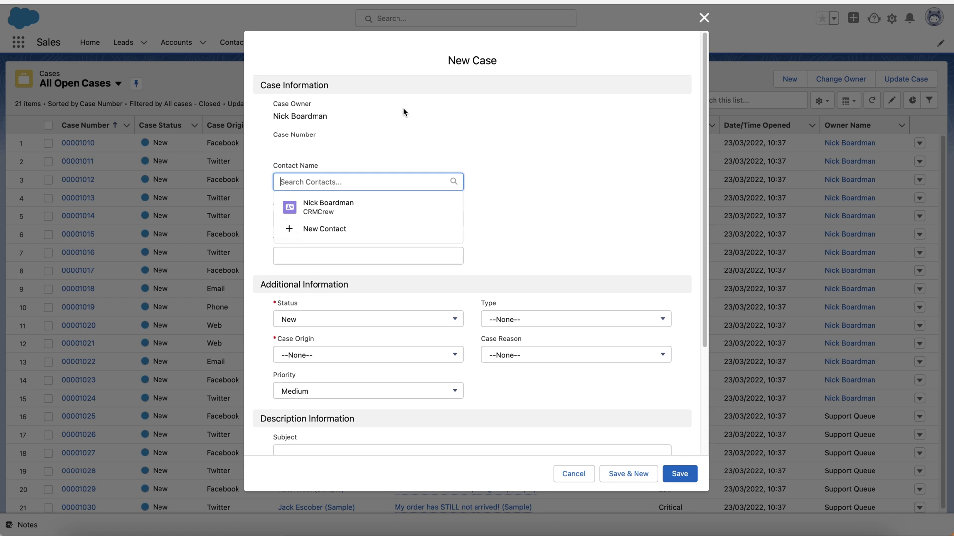
click(312, 183)
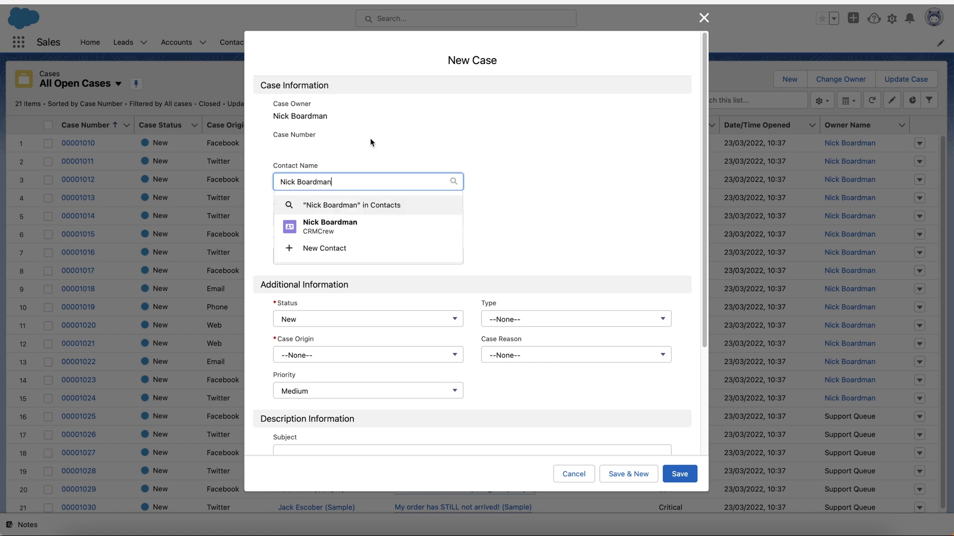
click(331, 224)
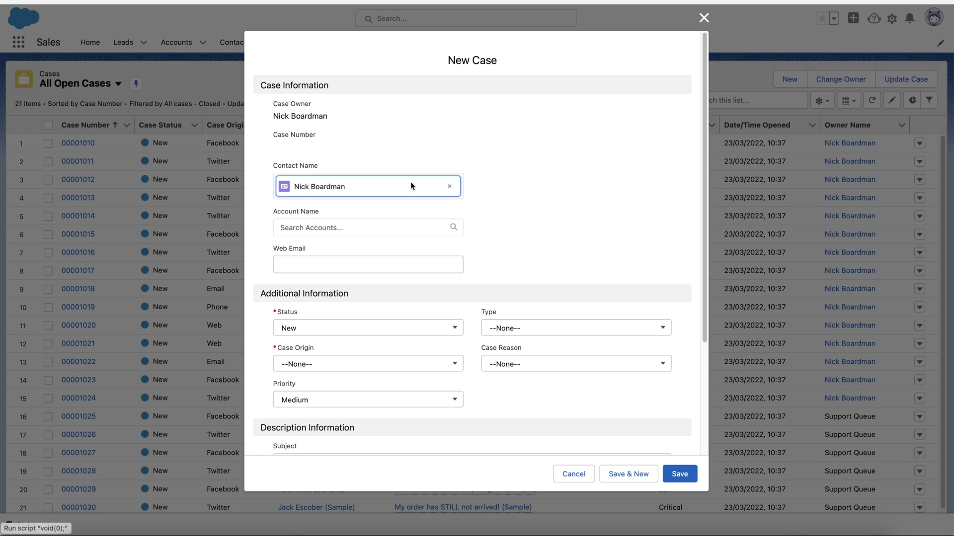
click(332, 226)
text(CRMCrew)
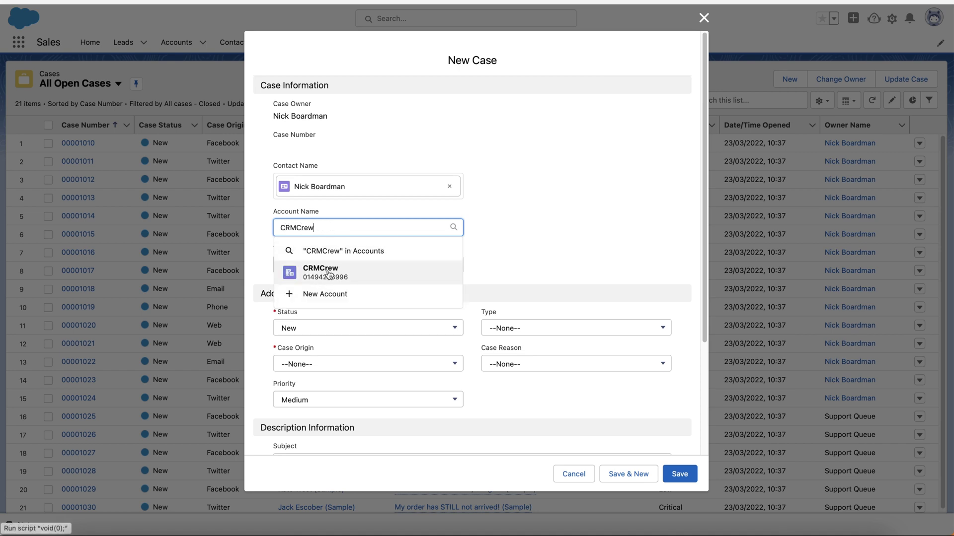
click(328, 273)
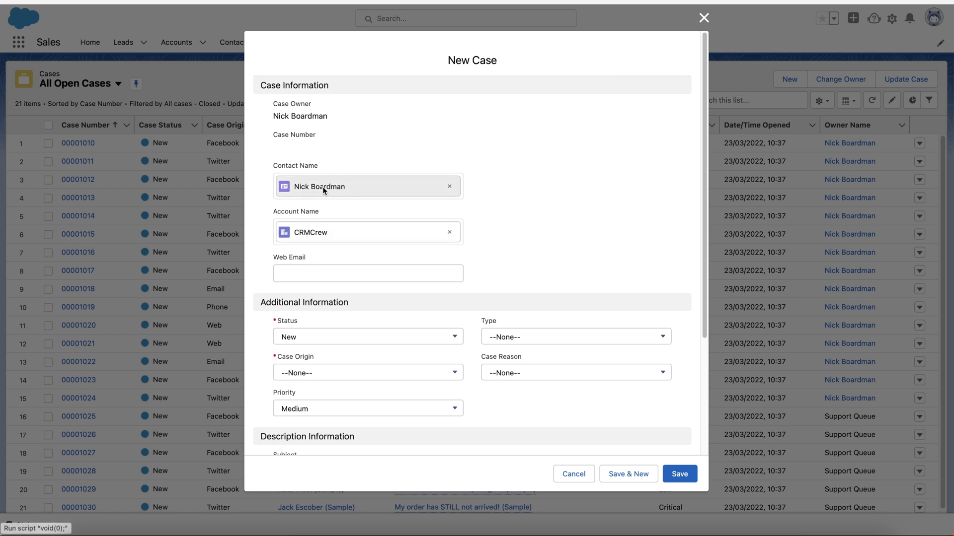
Fill in the contact's e-mail address as the case's web email
click(347, 272)
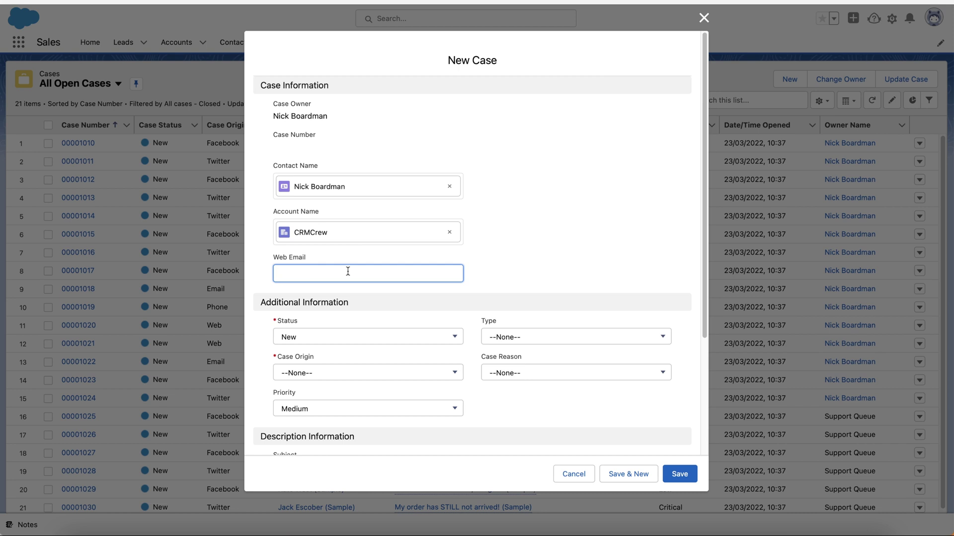
click(624, 189)
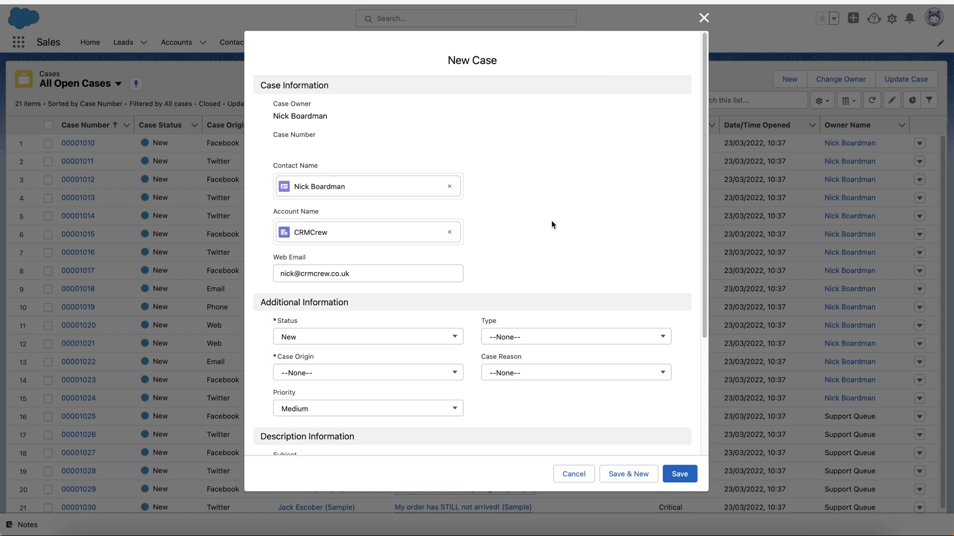
scroll(551, 225, down, 3)
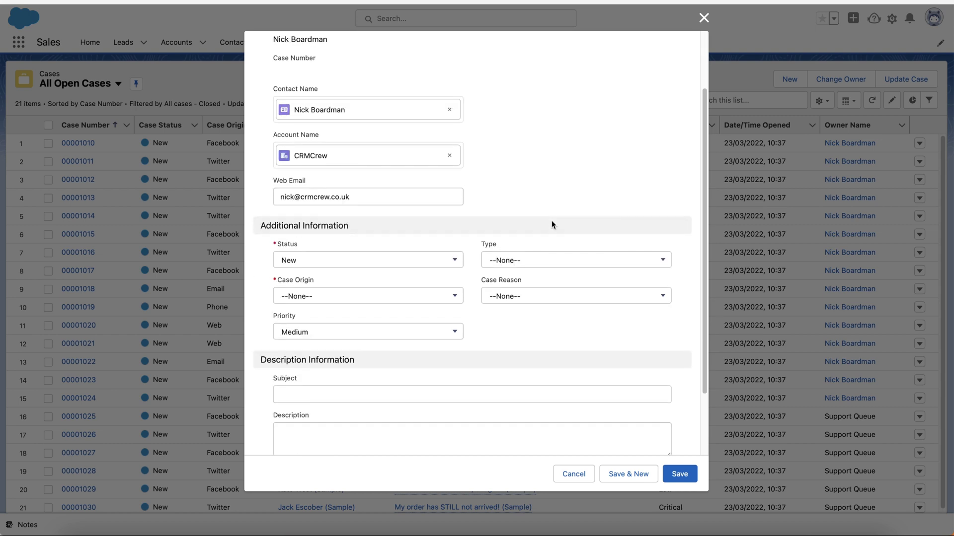
scroll(538, 187, up, 3)
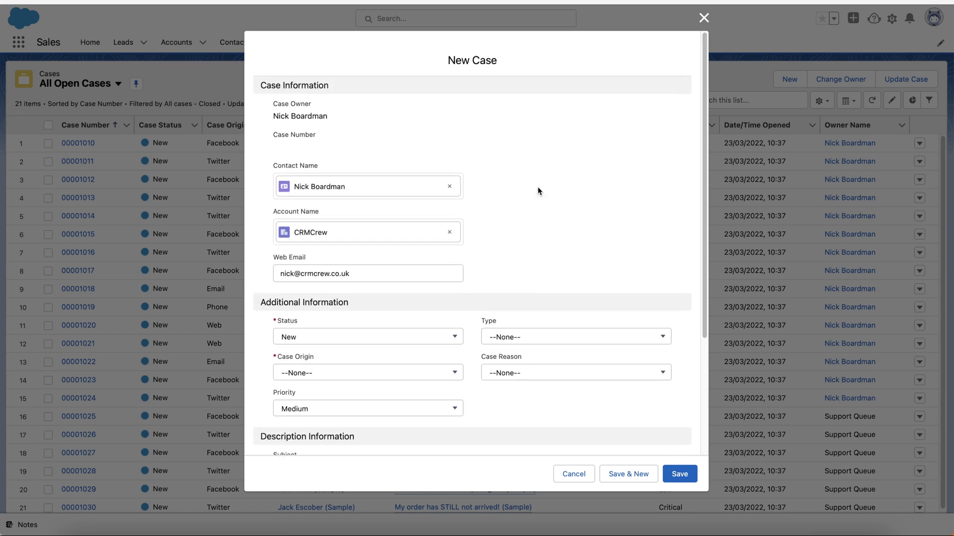
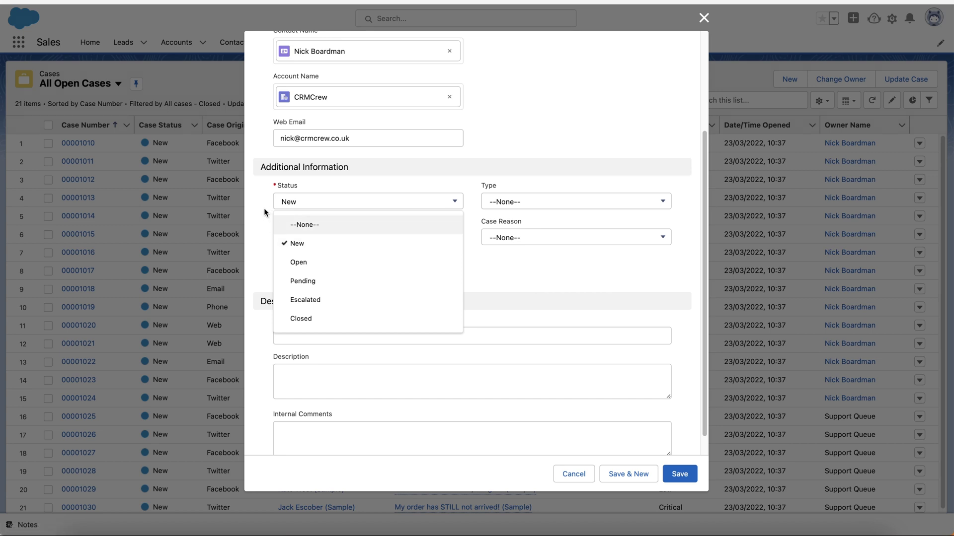
Keep Status at New, and set Type to Problem and Case Origin to Email
click(267, 198)
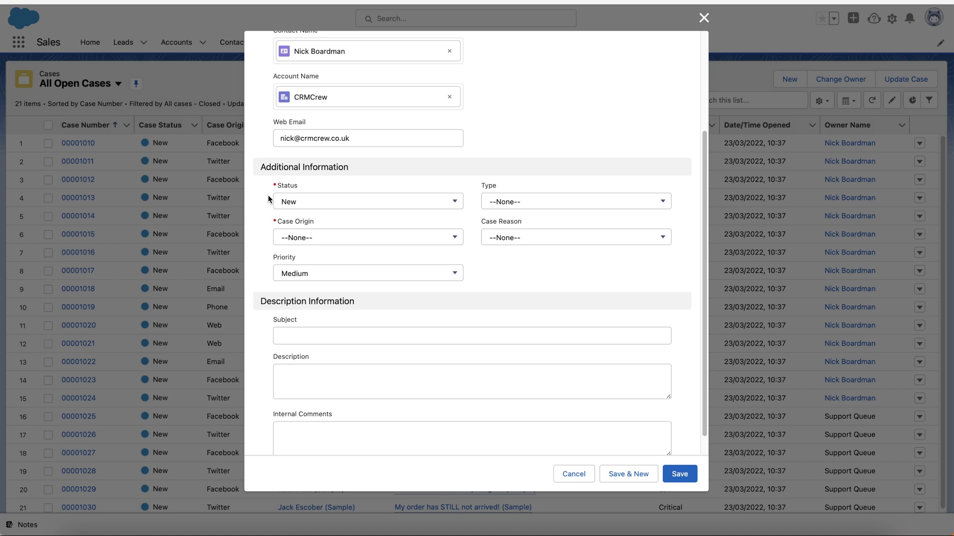
click(517, 202)
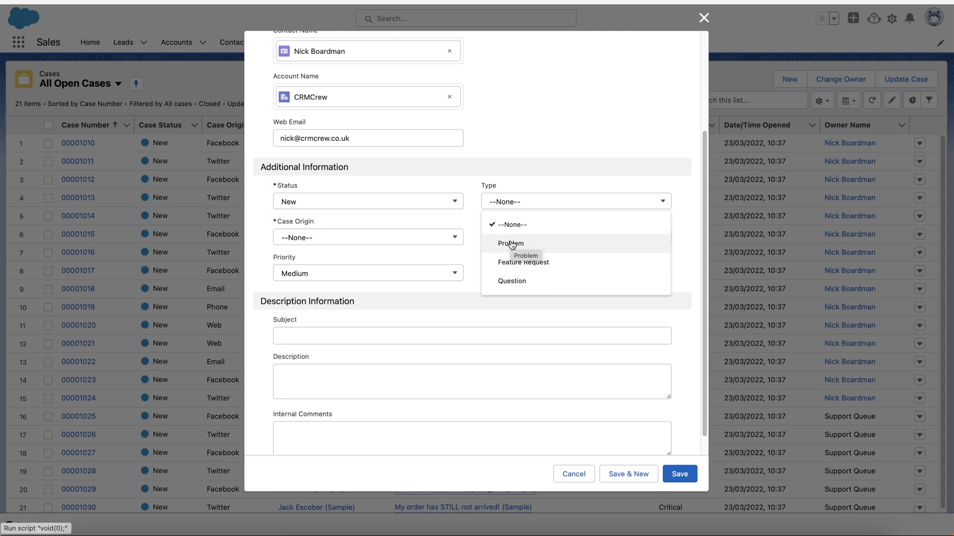
click(512, 245)
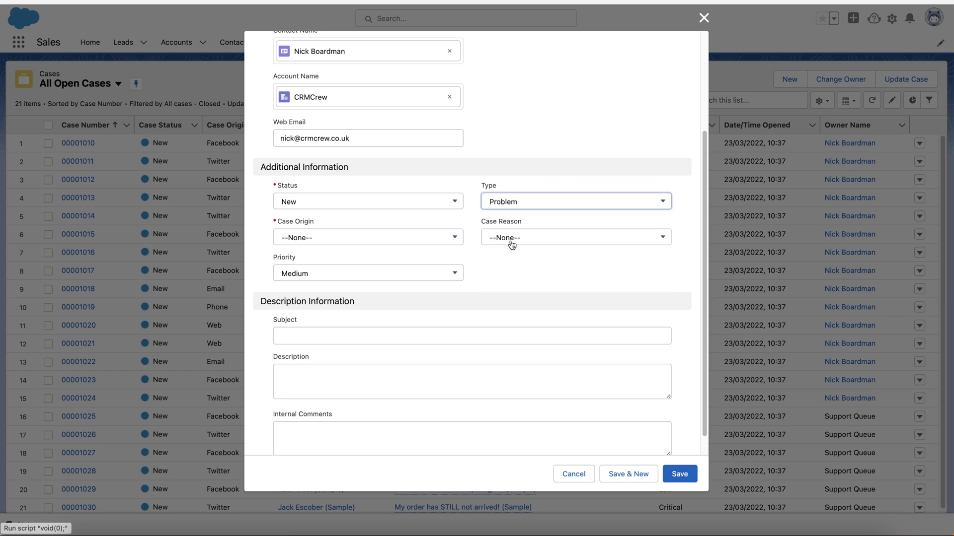
click(534, 201)
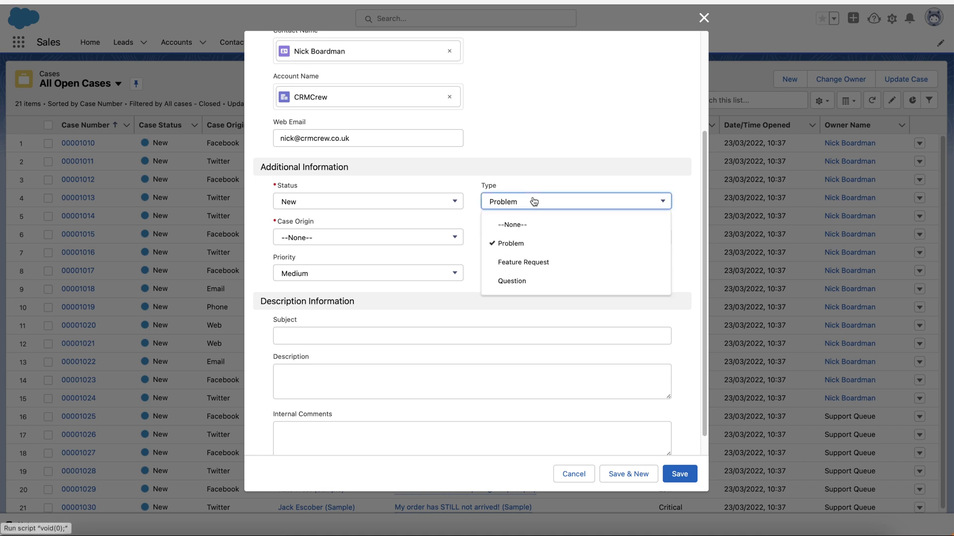
click(436, 228)
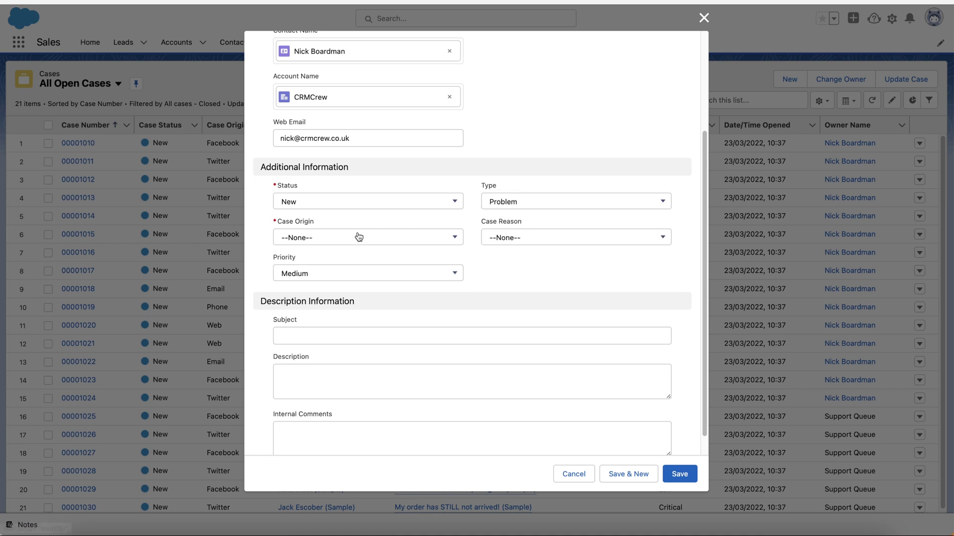
click(332, 239)
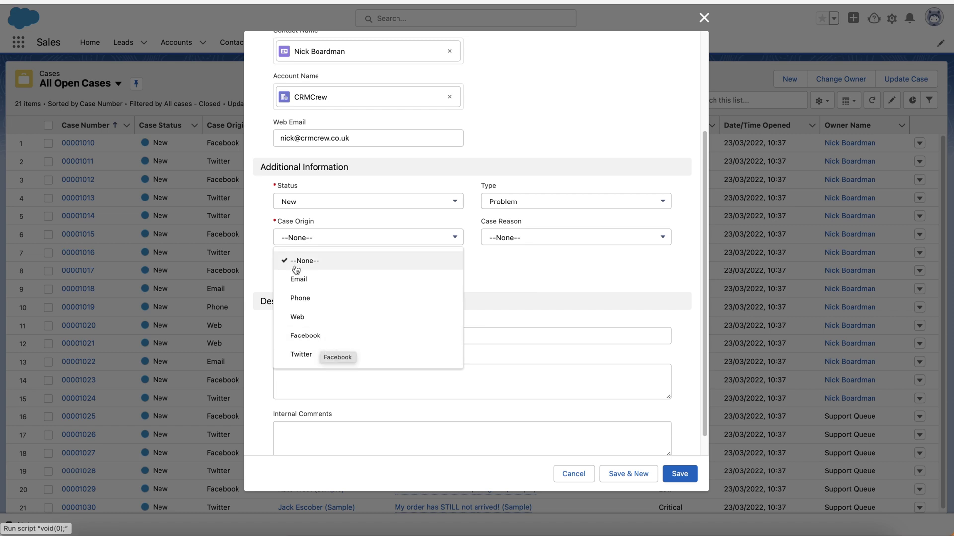
click(297, 281)
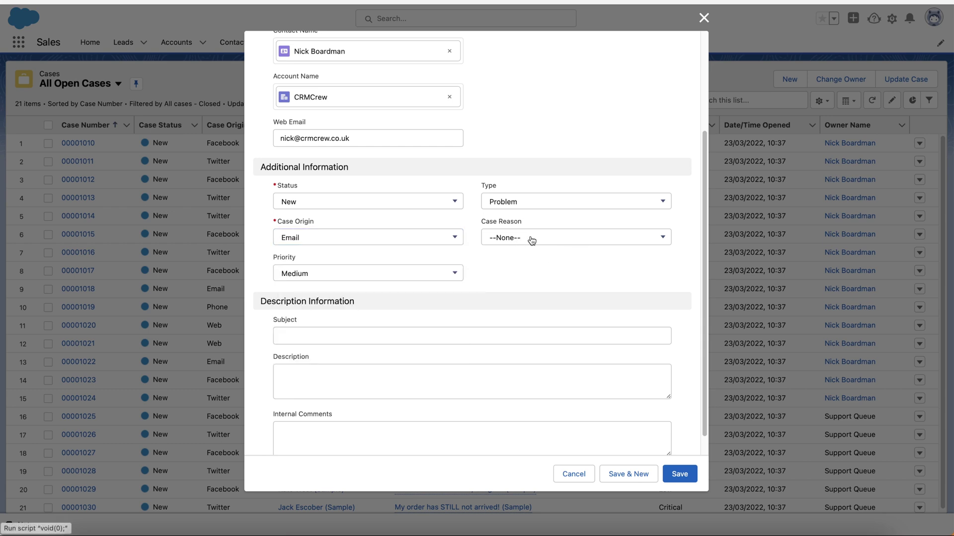
Set Case Reason to New problem and Priority to Critical, then move to the Subject field
click(627, 243)
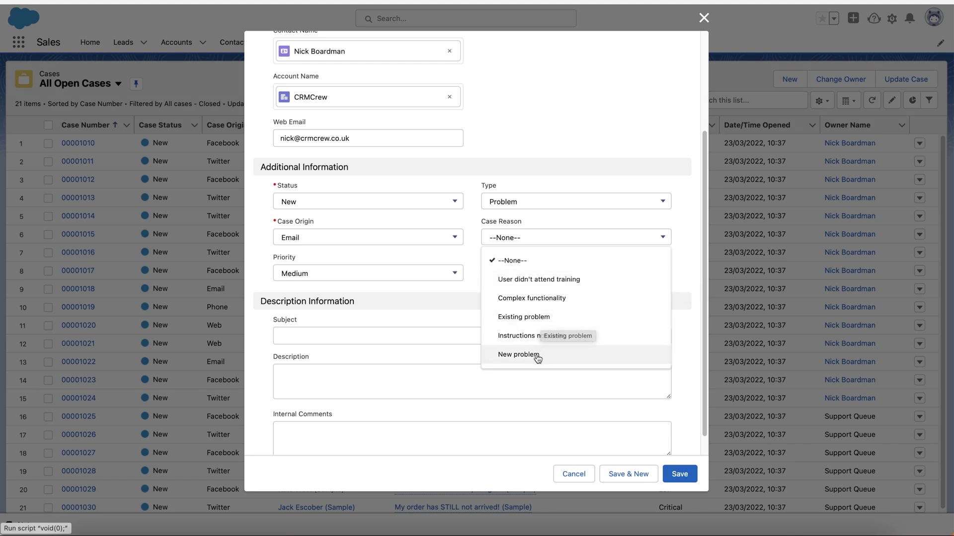
click(601, 360)
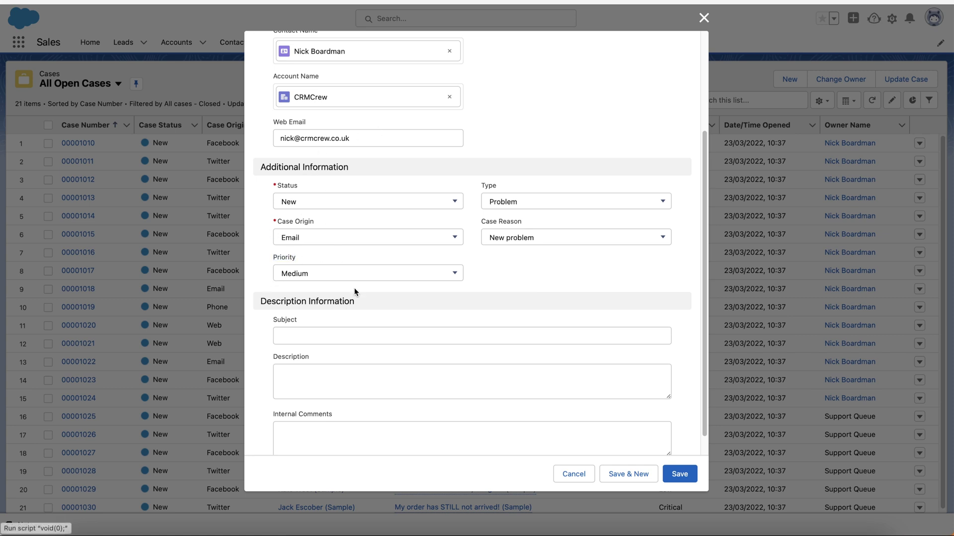
click(336, 273)
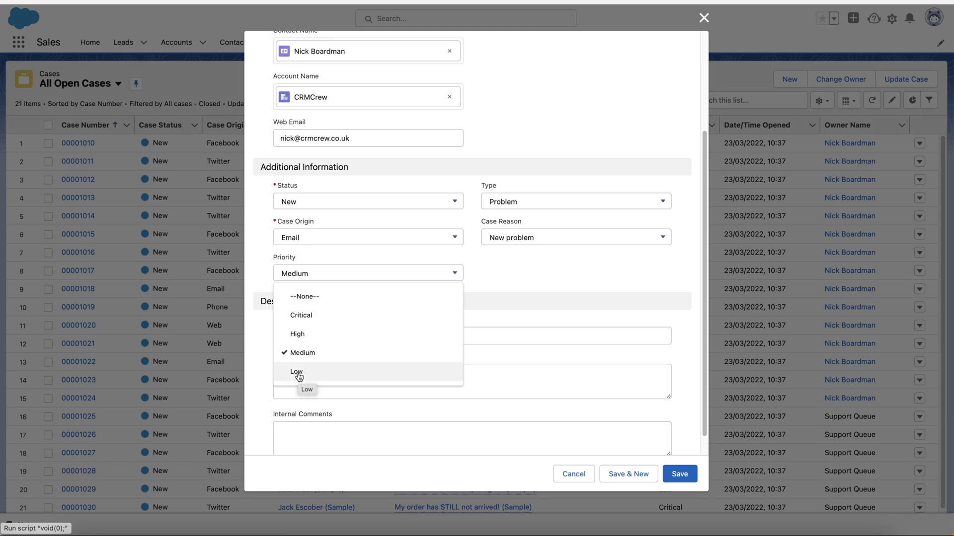
click(319, 325)
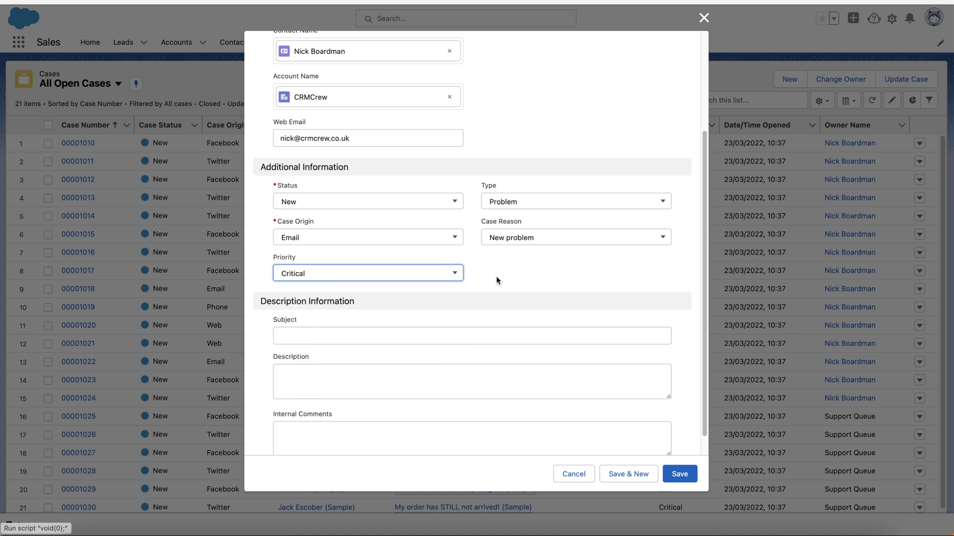
scroll(497, 276, down, 1)
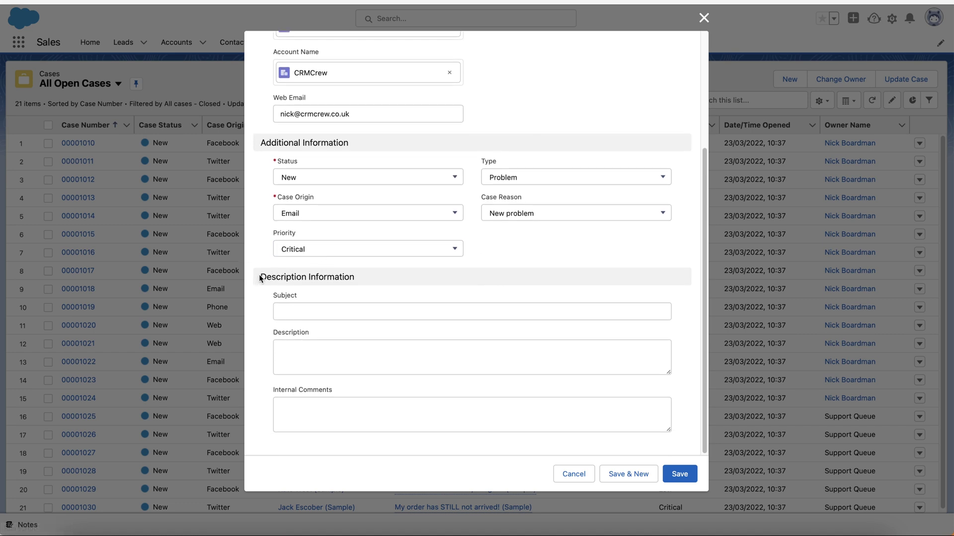
drag(259, 277, 363, 276)
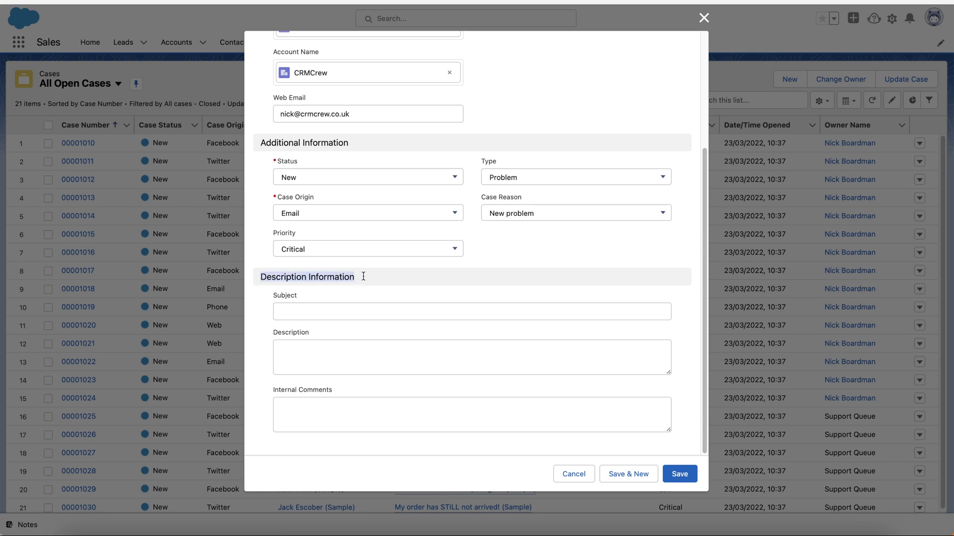
click(261, 311)
click(286, 310)
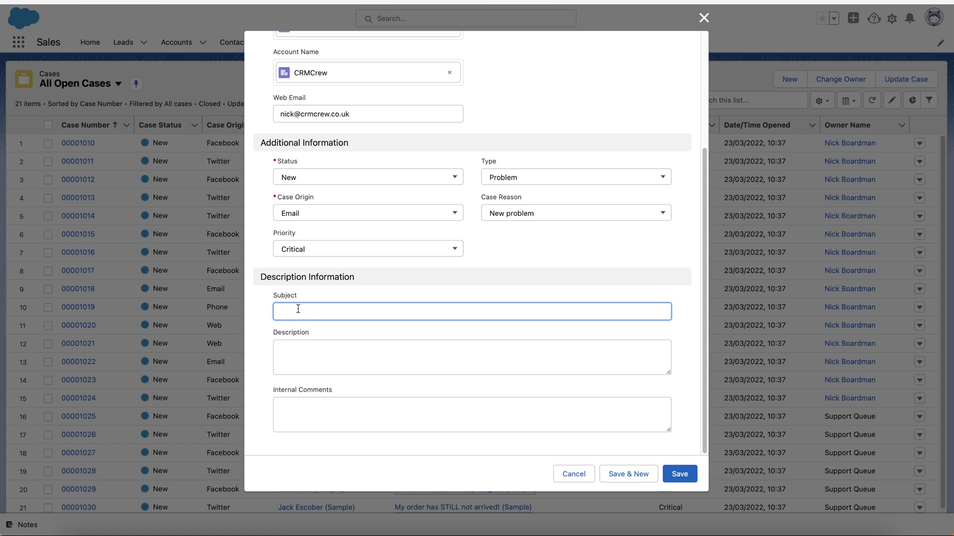
Enter 'File Upload Issue' as the case subject
click(316, 372)
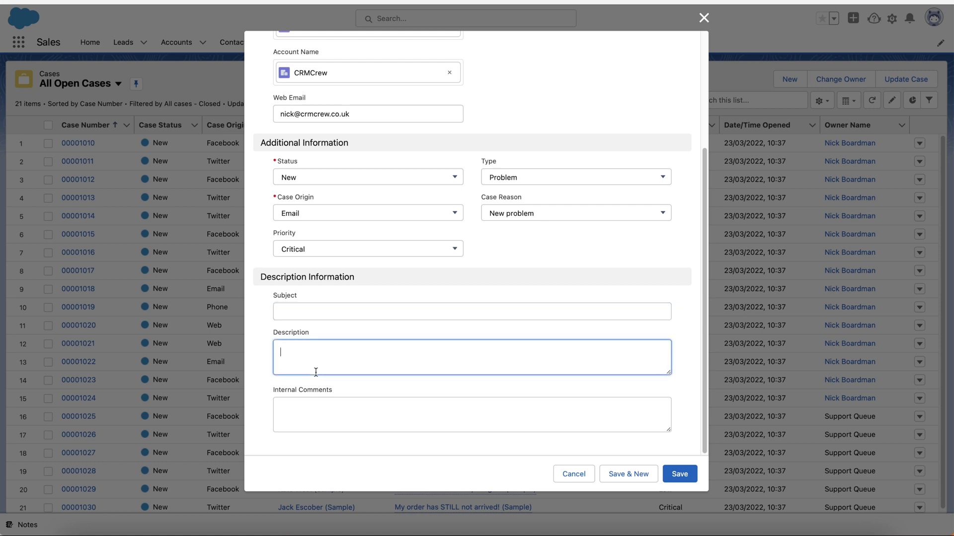
click(288, 311)
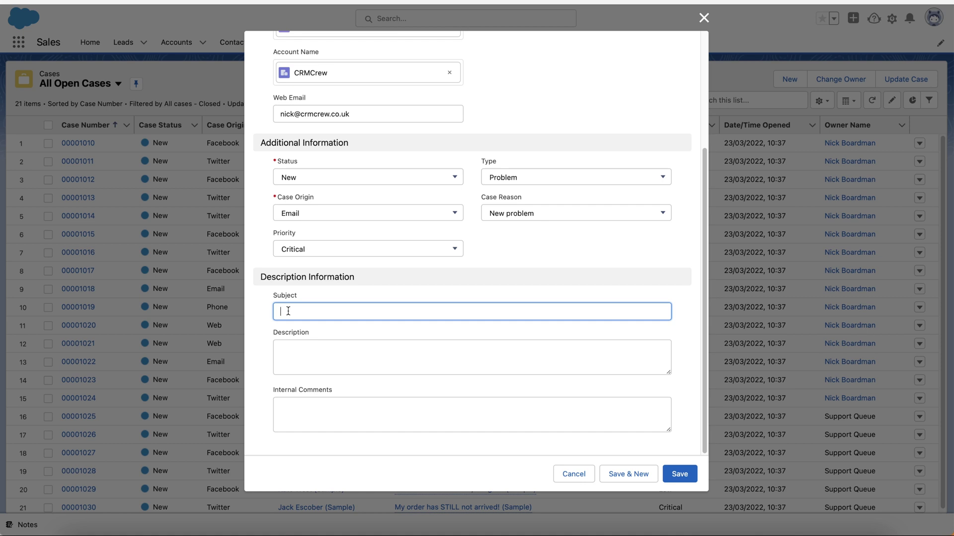
text(File Upload Issue)
Write a description saying the user has issues uploading the file and needs assistance, signed 'Thanks'
click(281, 352)
text(Hi)
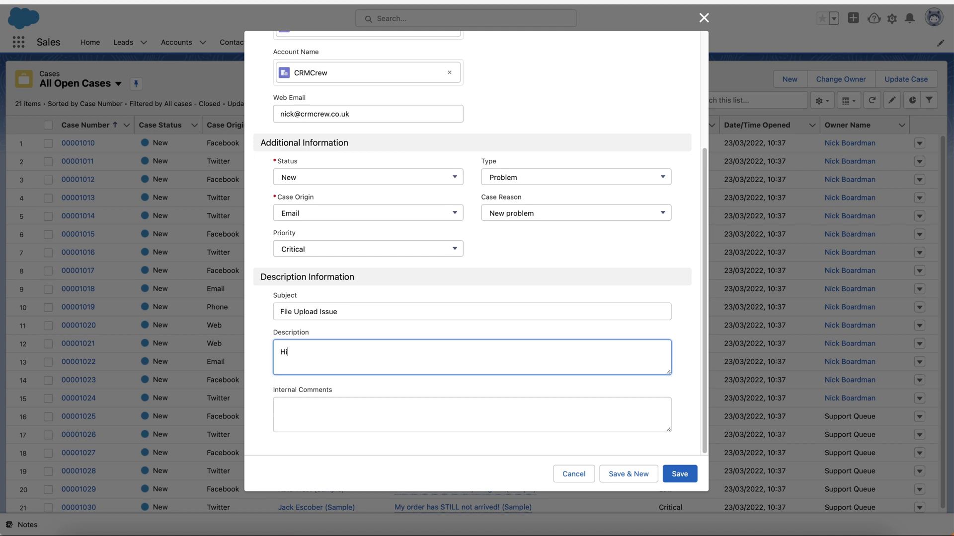
key(Return)
key(Return)
text(I am having issues uploading t)
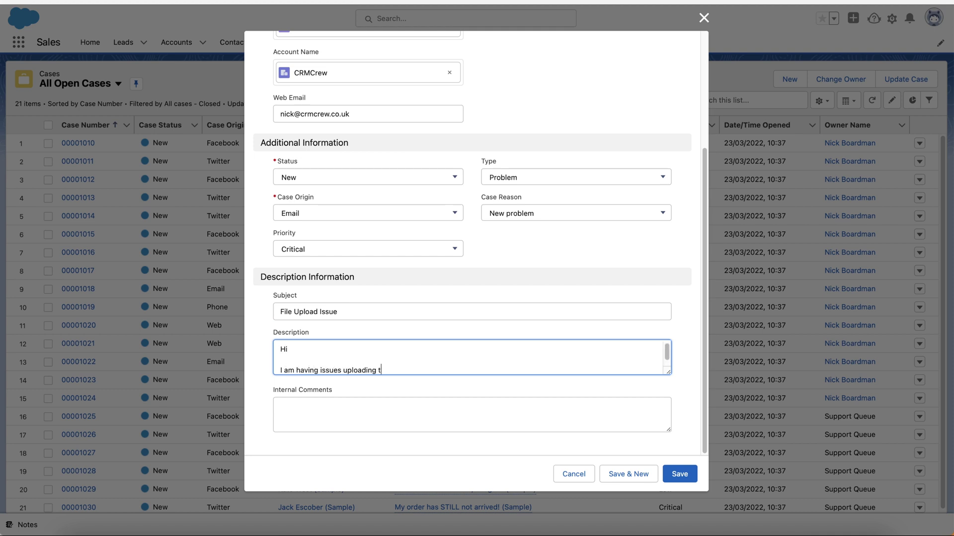
text(he file to the system. Please could someone assist.)
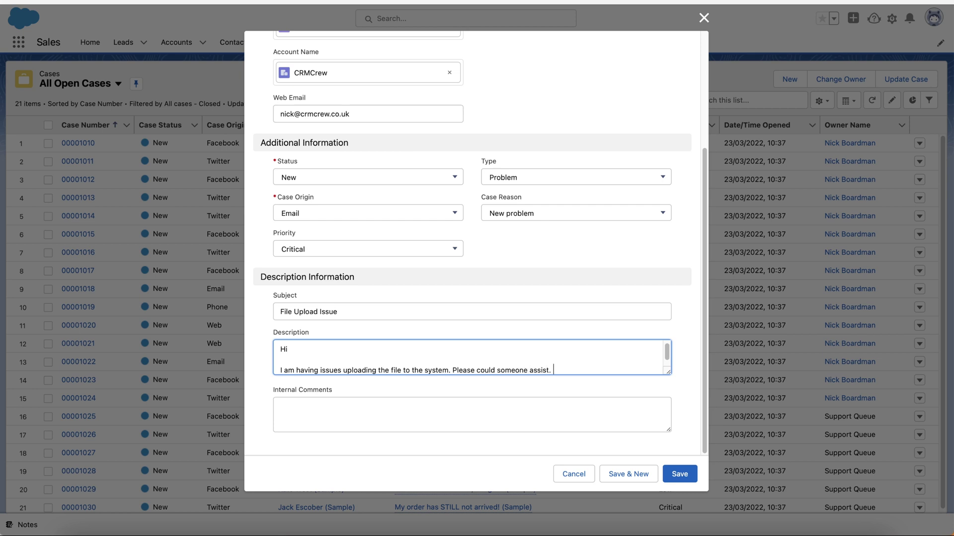
key(Return)
text(Thanks)
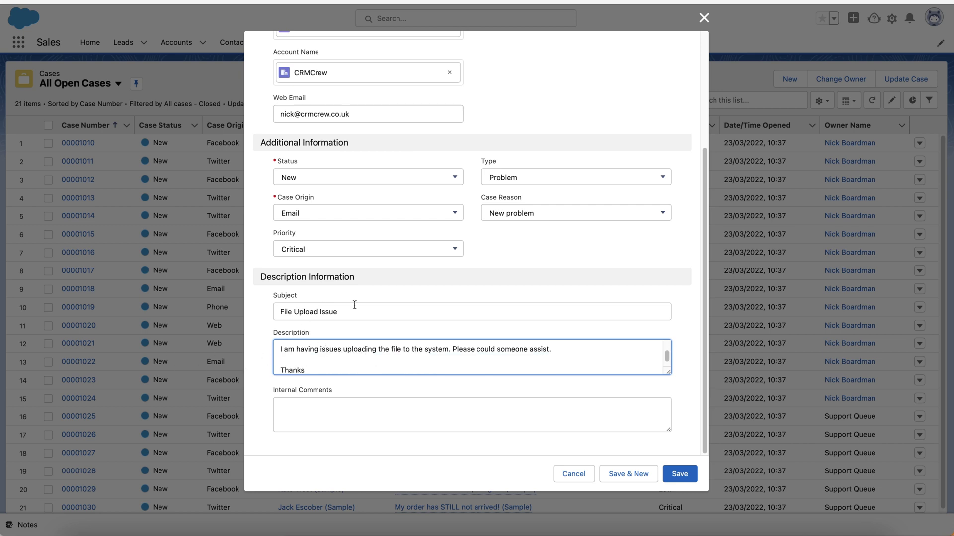
key(super+a)
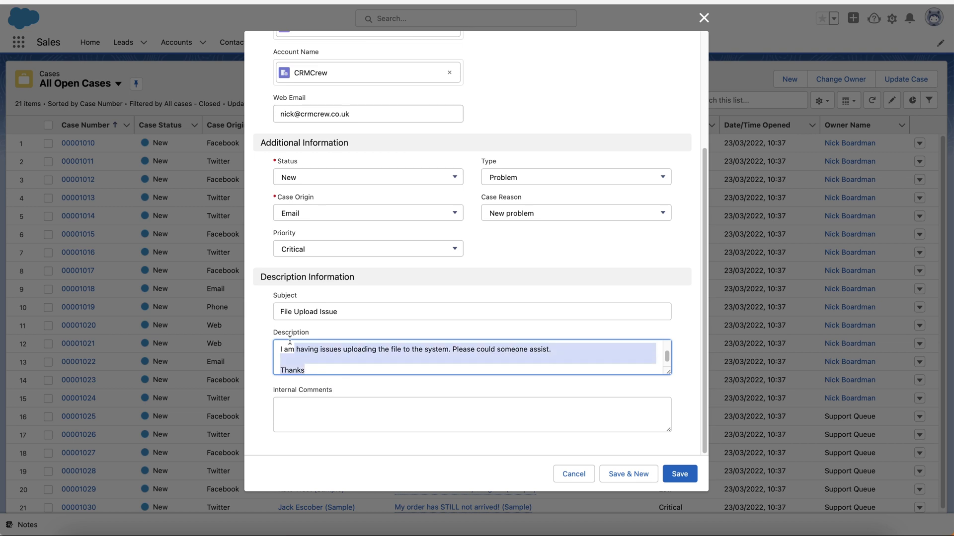
click(275, 363)
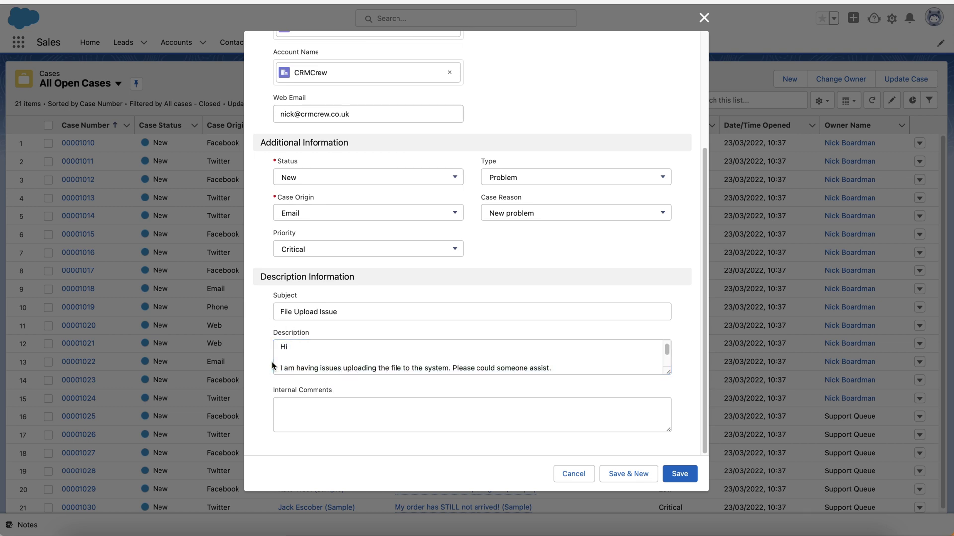
scroll(330, 351, down, 2)
click(328, 370)
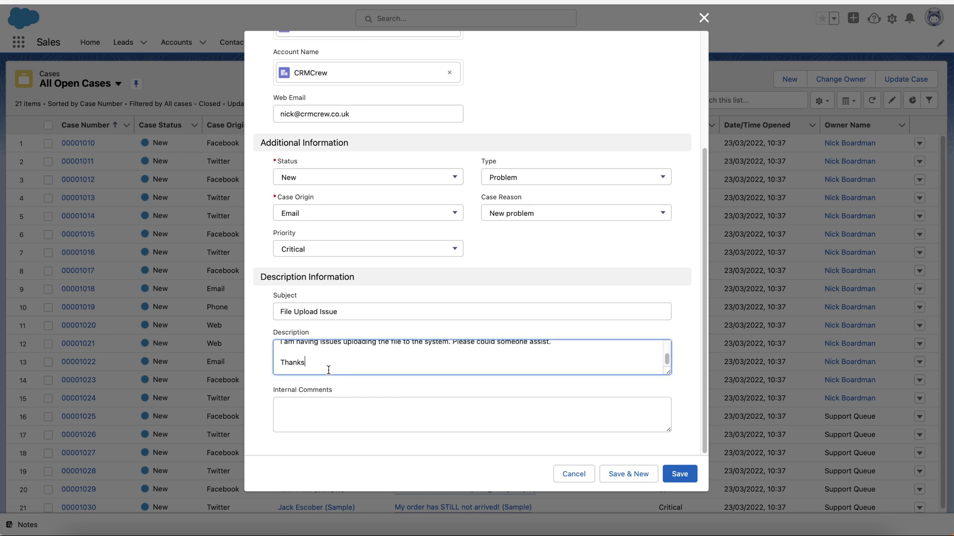
click(267, 389)
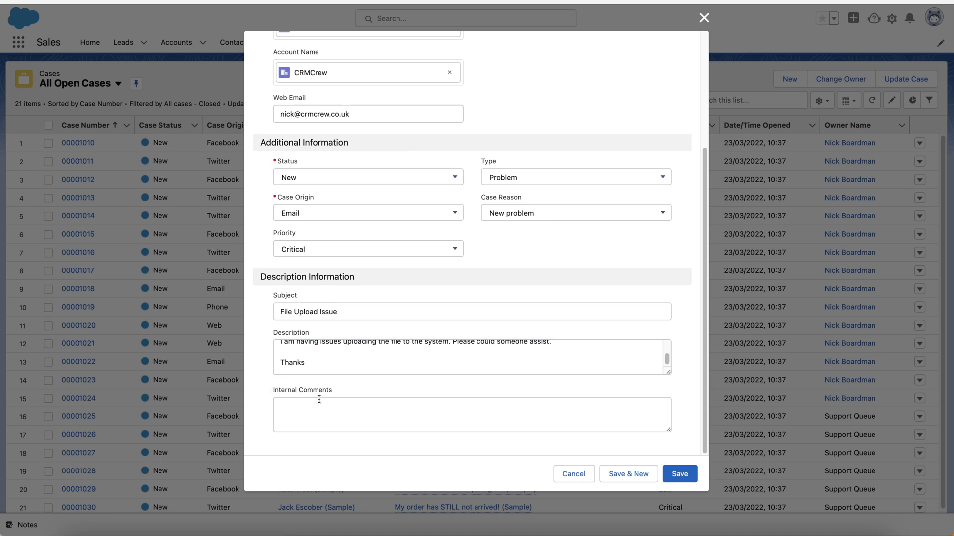
Add the internal comment 'Sounds like a glitch with the system. May need to speak to dev team.'
click(355, 413)
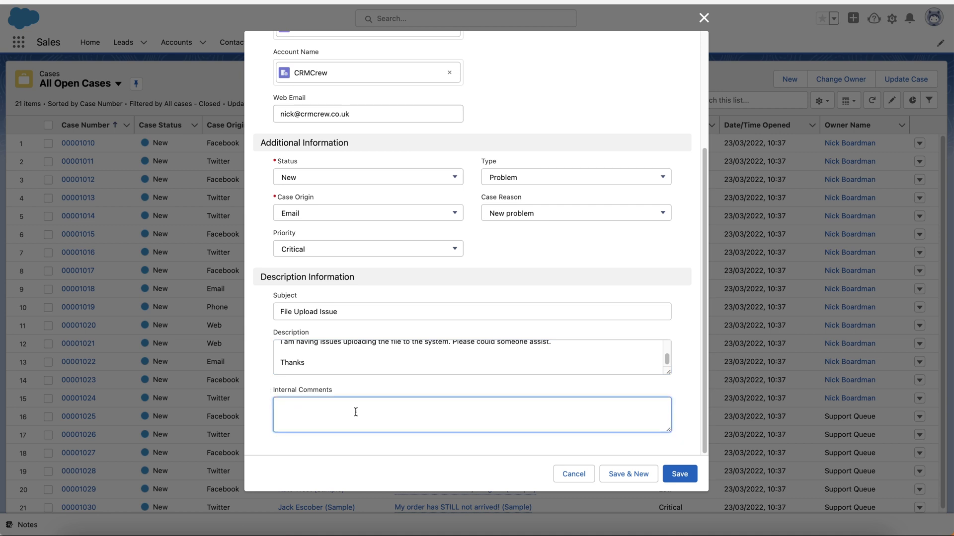
text(Sounds like a glitch with the system)
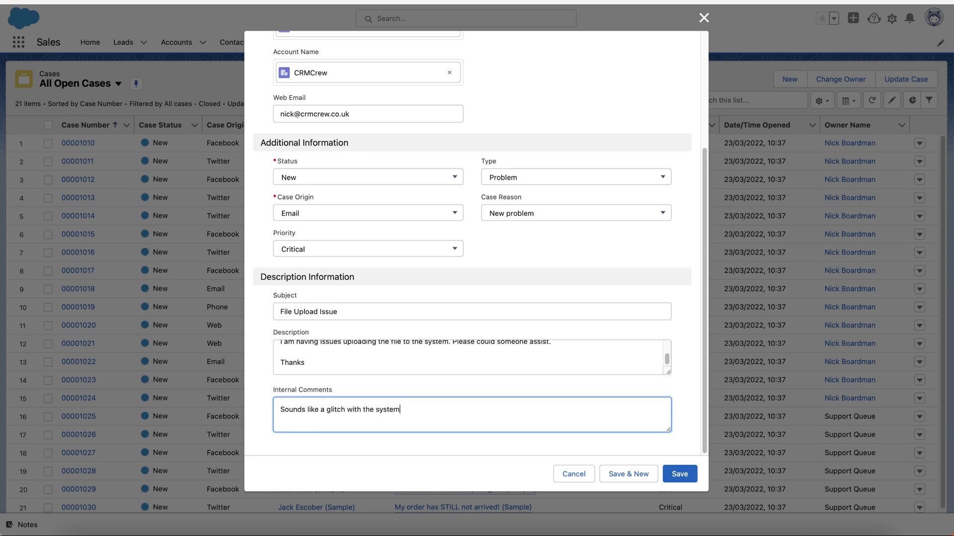
text(. May need to speak to dev team.)
scroll(501, 367, up, 2)
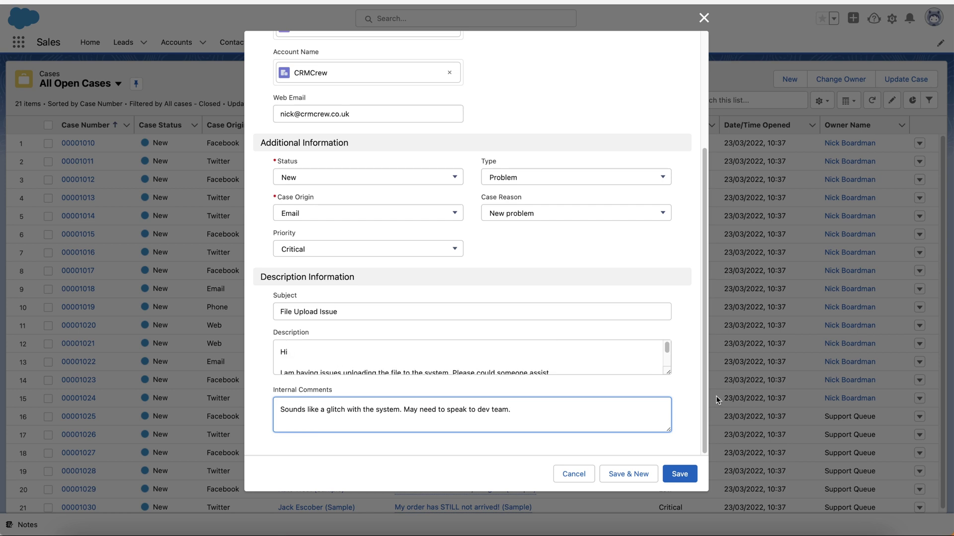
scroll(692, 383, up, 5)
scroll(620, 223, down, 1)
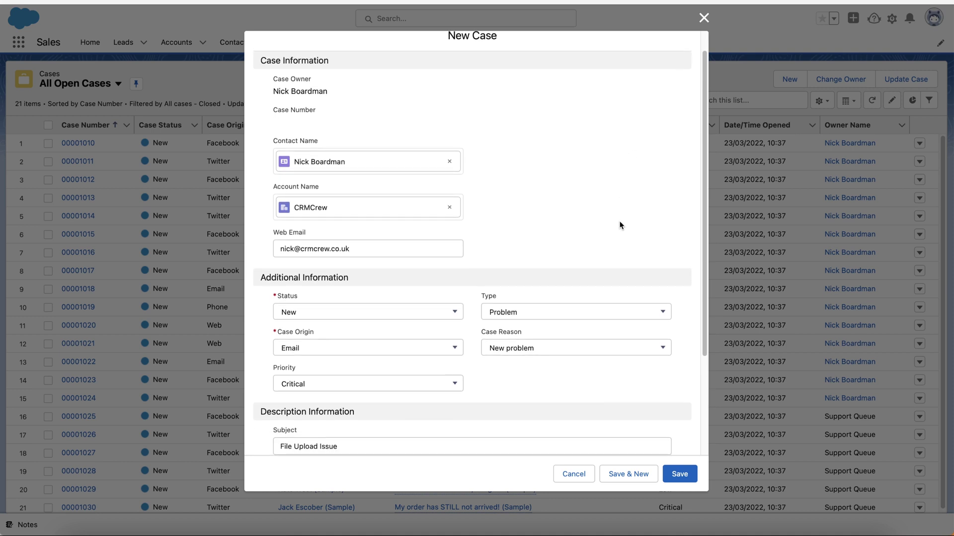
scroll(619, 225, up, 1)
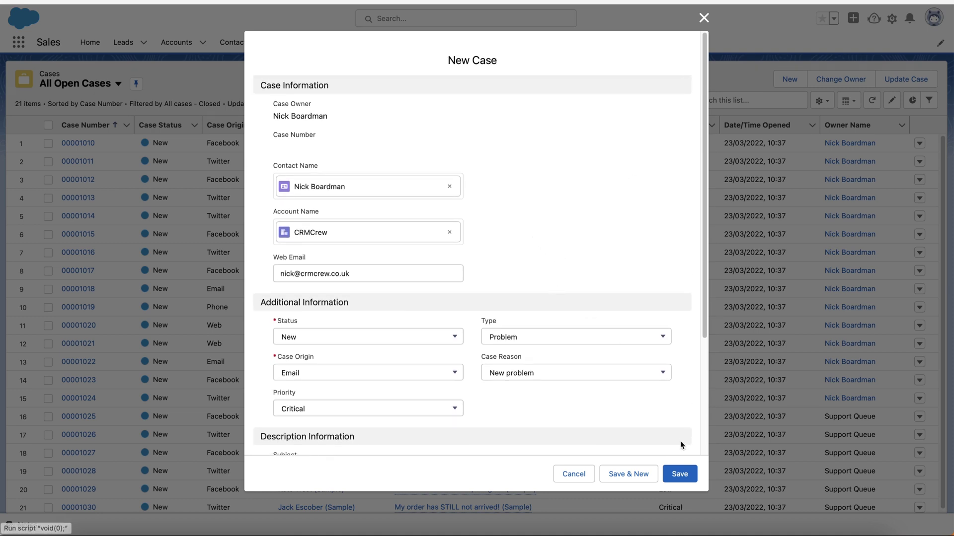
Save the case and review the Case Details of the new record 00001034
click(681, 474)
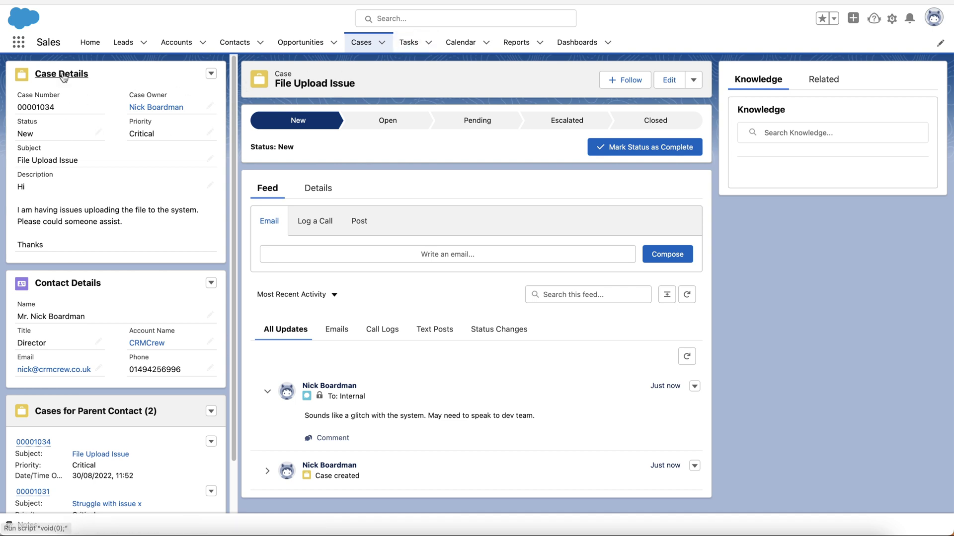
scroll(95, 211, down, 1)
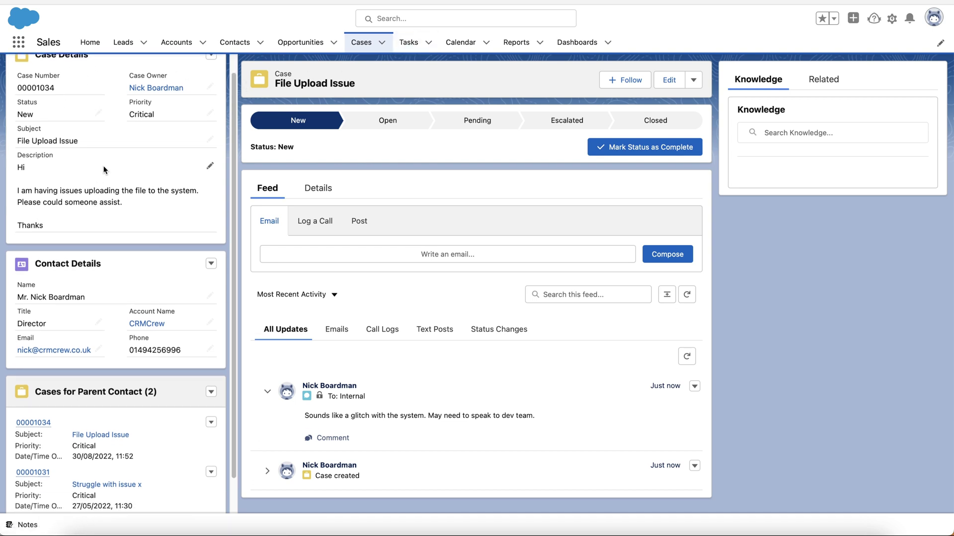
scroll(97, 308, down, 2)
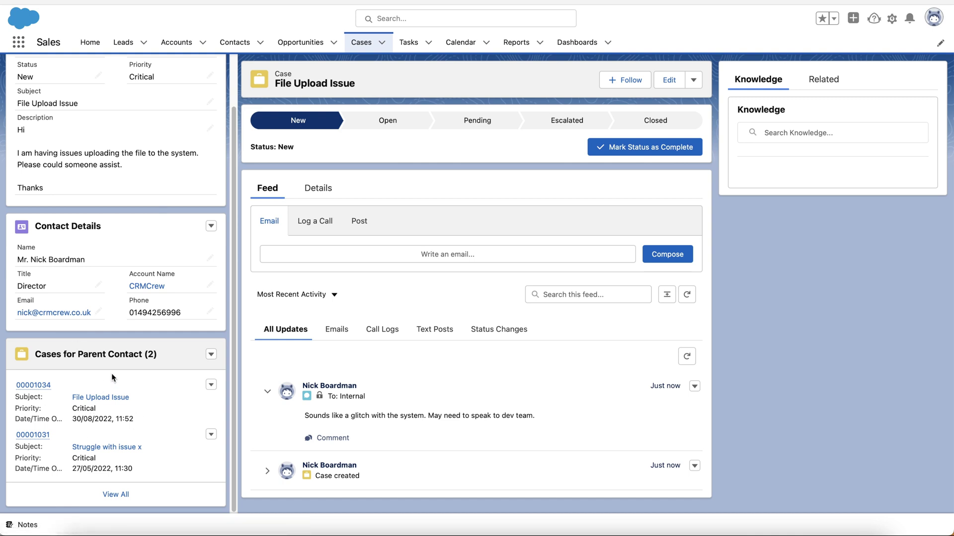
scroll(123, 377, up, 2)
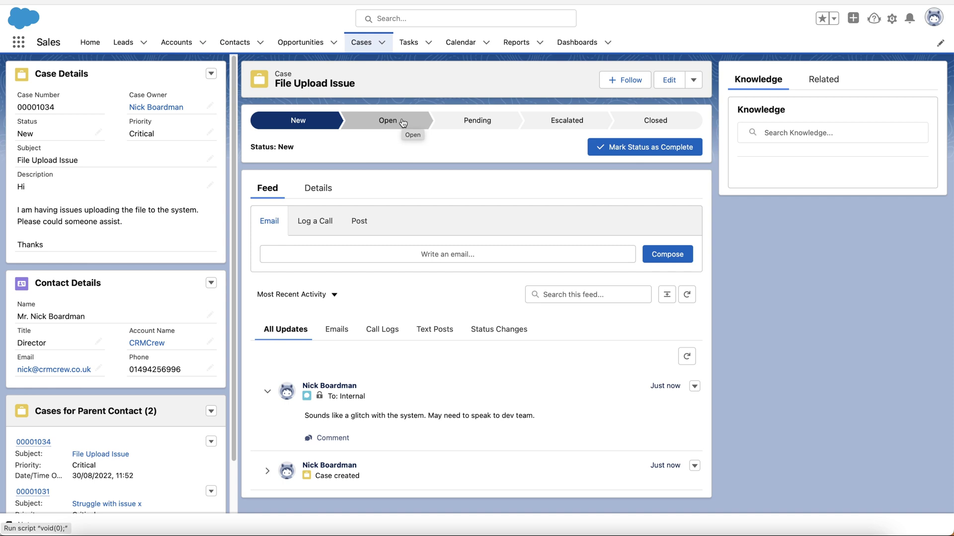
Mark Open as the current status, then mark Escalated as the current status
click(402, 122)
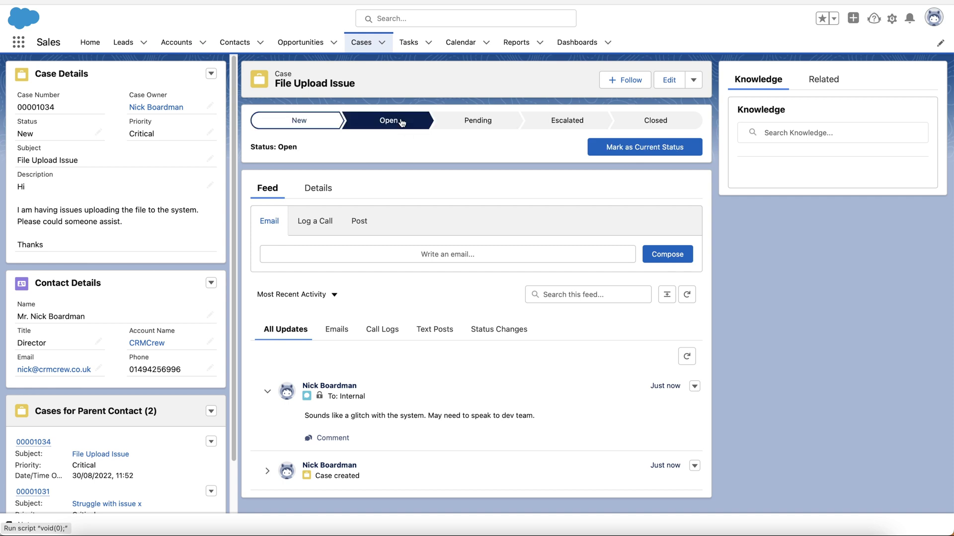
click(636, 149)
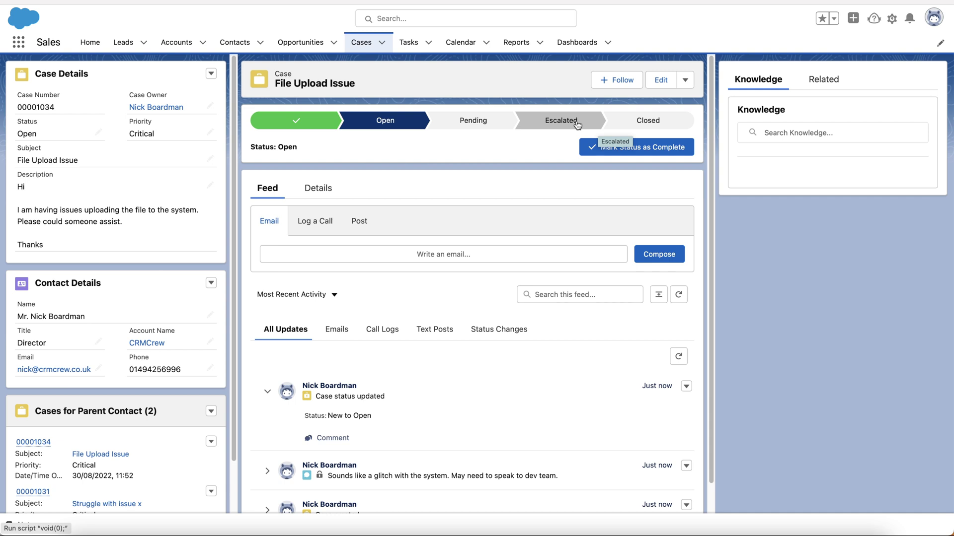
click(577, 125)
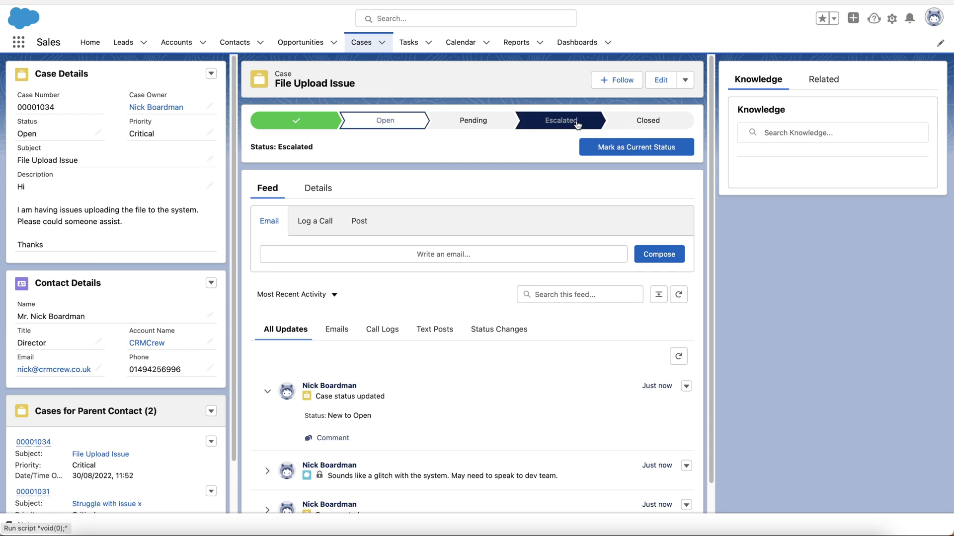
click(632, 155)
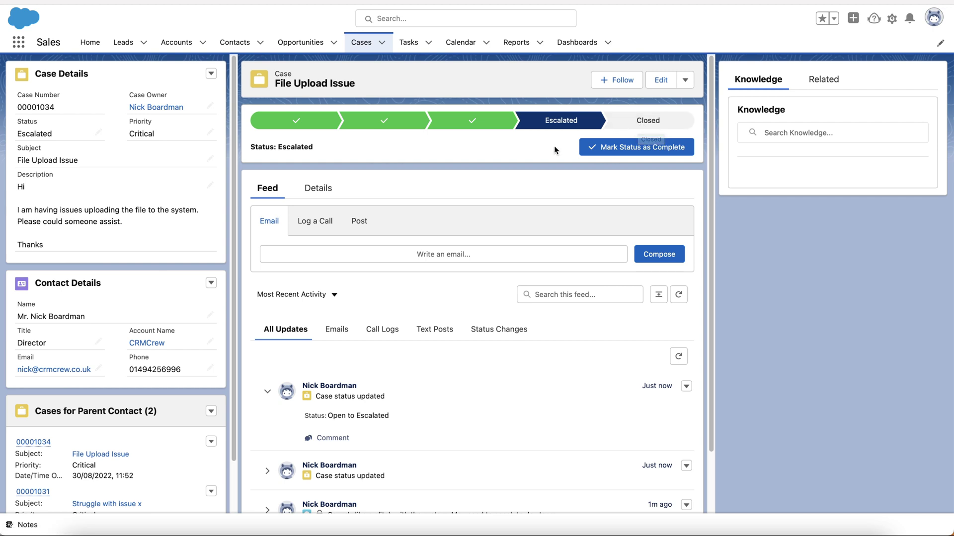
Preview the Closed and Open path stages, ending back on Escalated
click(634, 122)
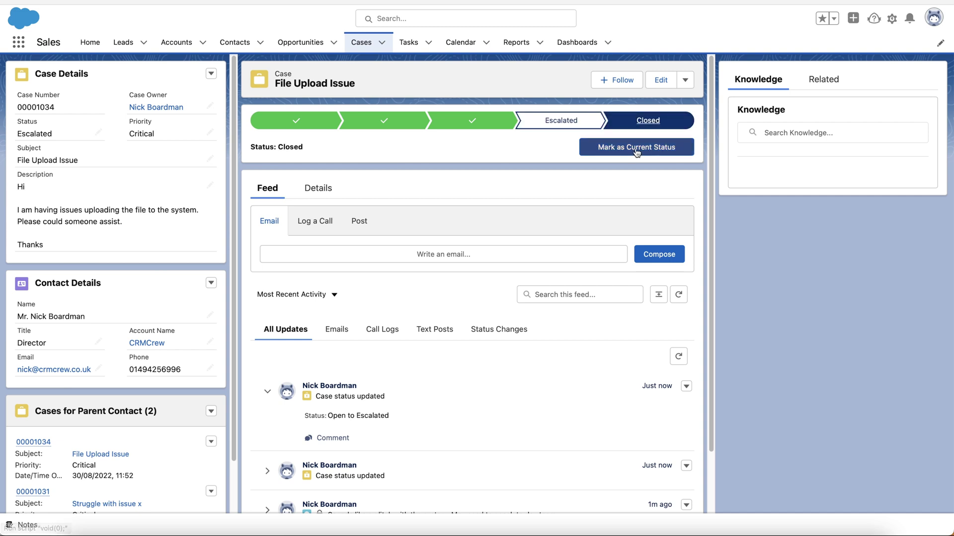
click(559, 120)
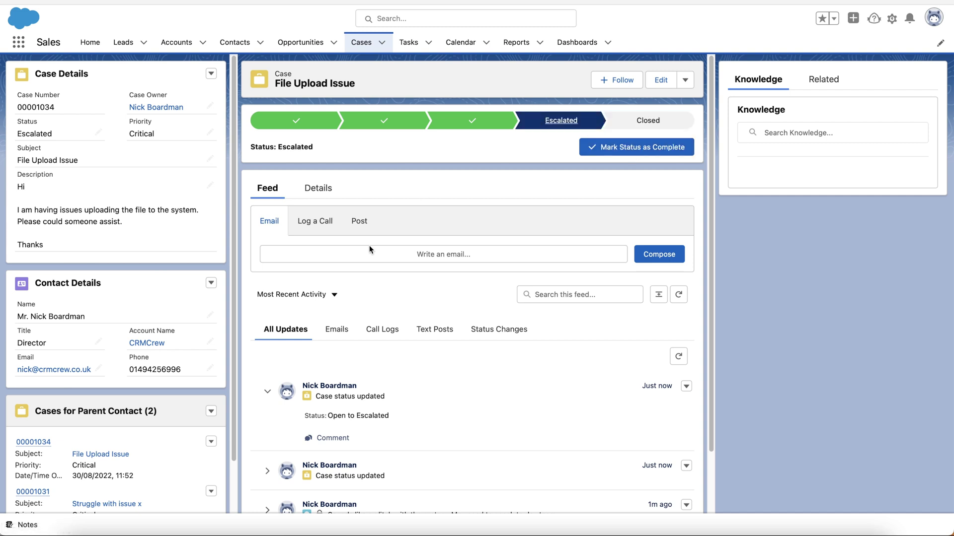
click(387, 121)
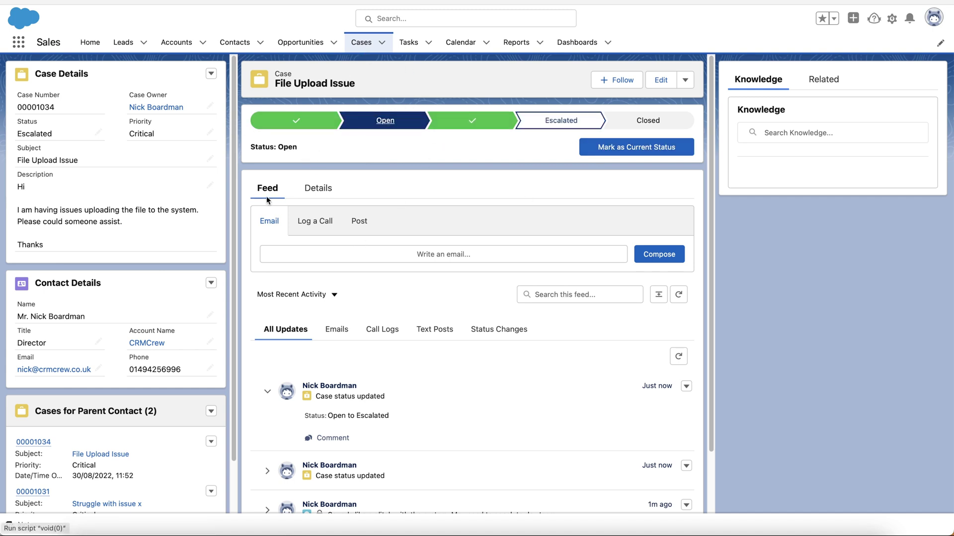
click(554, 122)
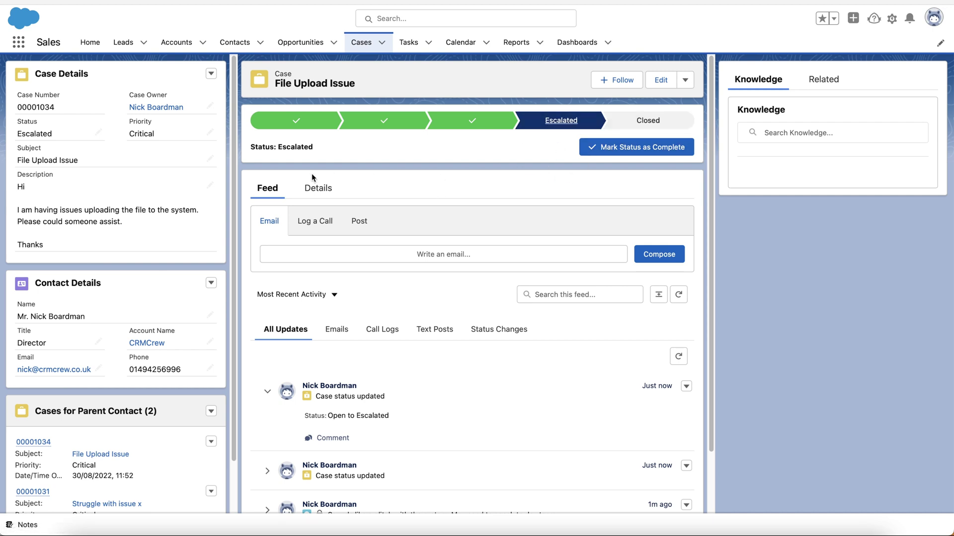
scroll(313, 175, down, 2)
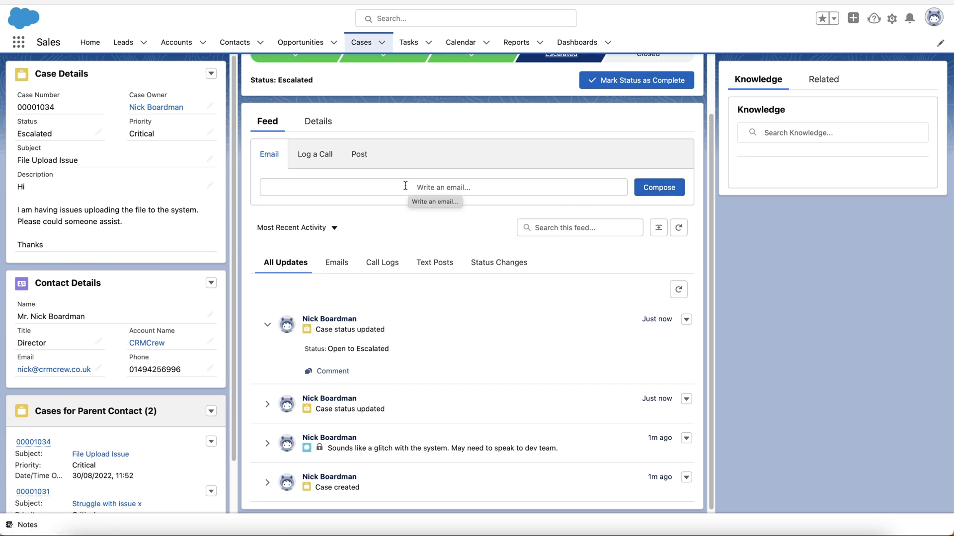
scroll(407, 185, up, 1)
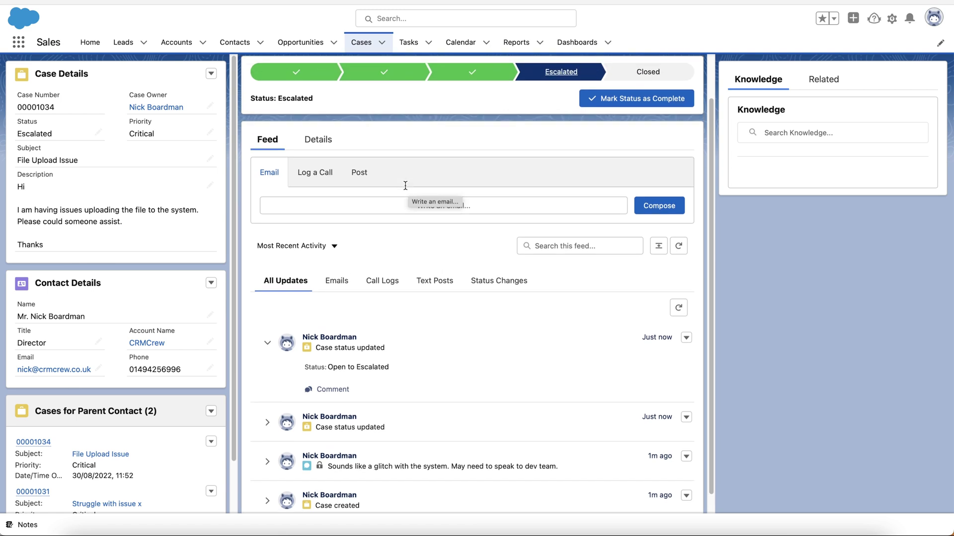
Log a call with Subject Call and a comment about speaking directly with the contact about the issue
click(313, 173)
click(315, 210)
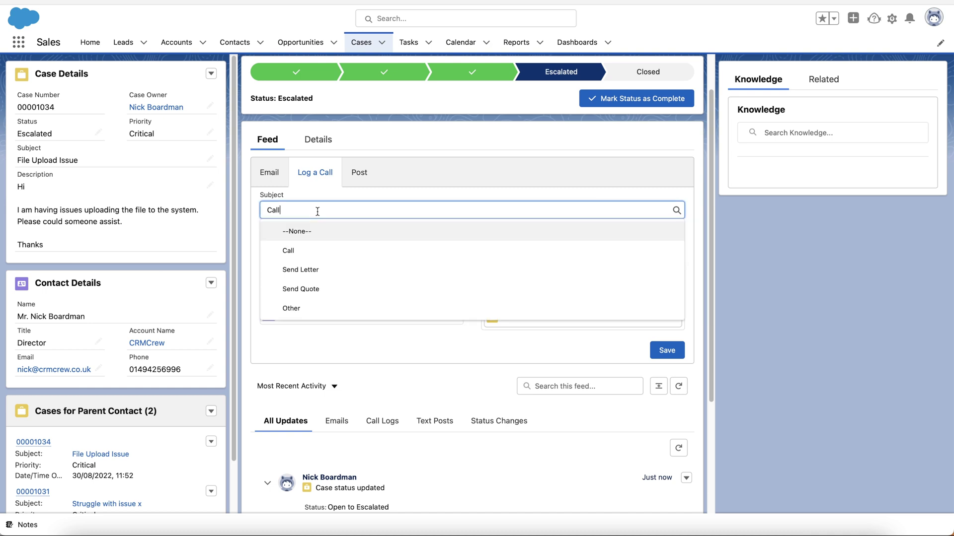
scroll(303, 300, down, 1)
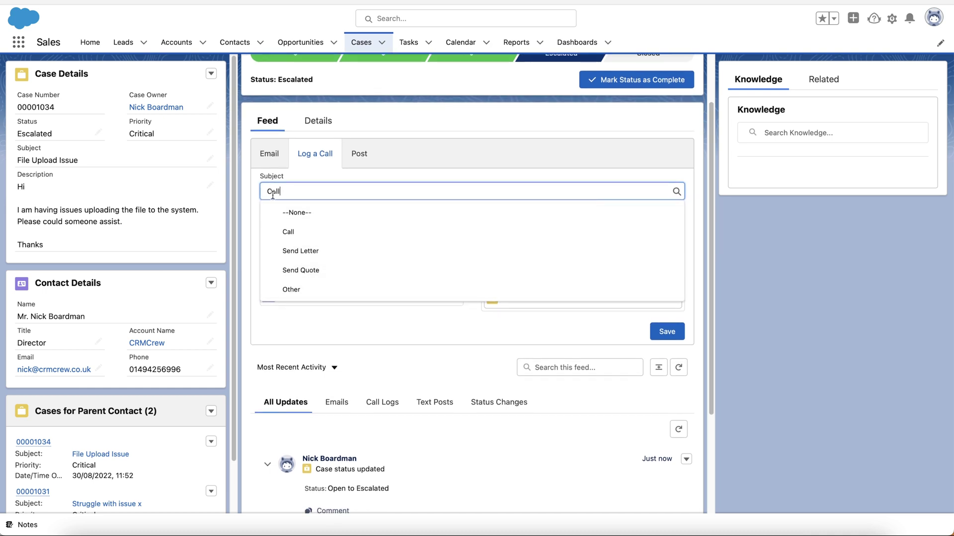
click(258, 192)
click(301, 239)
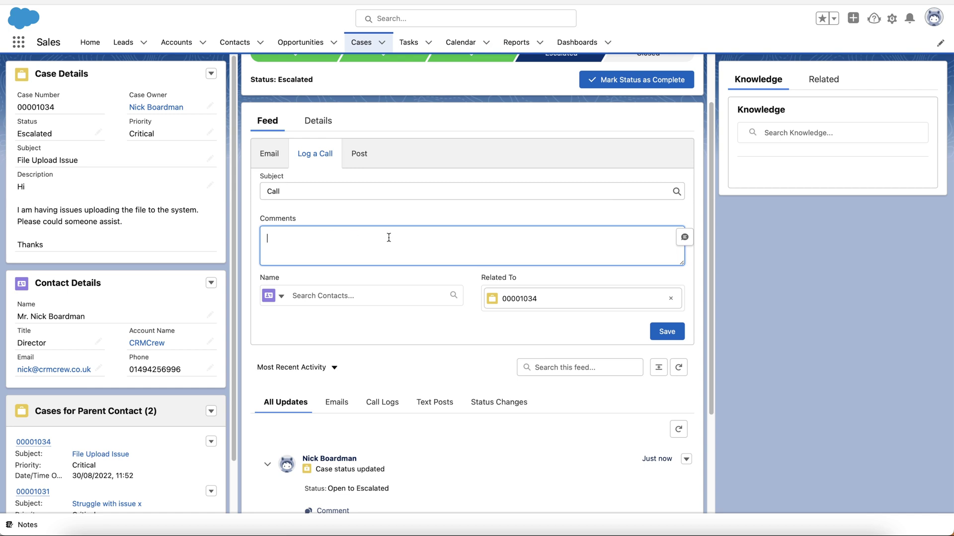
text(Had a phone call to speak directly with )
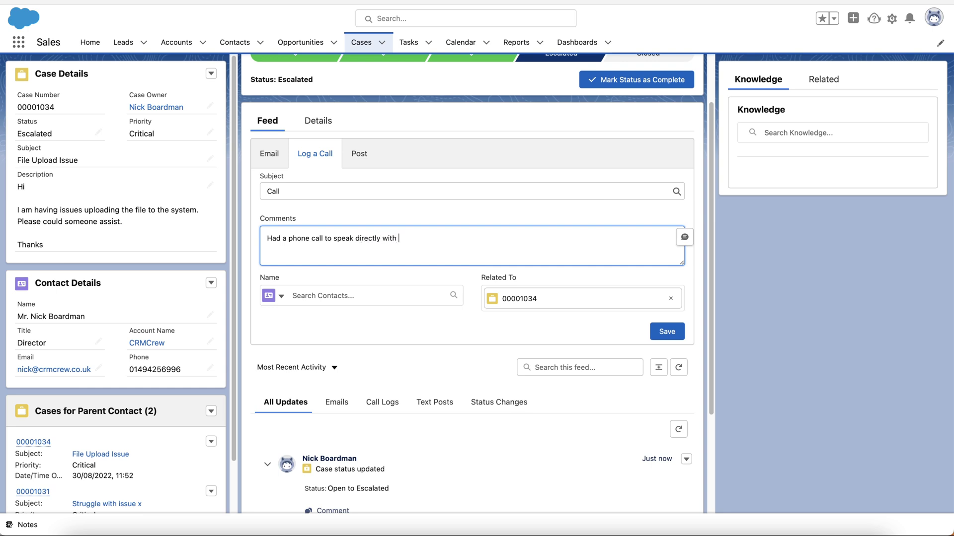
text(nick about specific issue. He)
key(BackSpace)
Link the logged call to the case's contact and save it to the feed
click(341, 293)
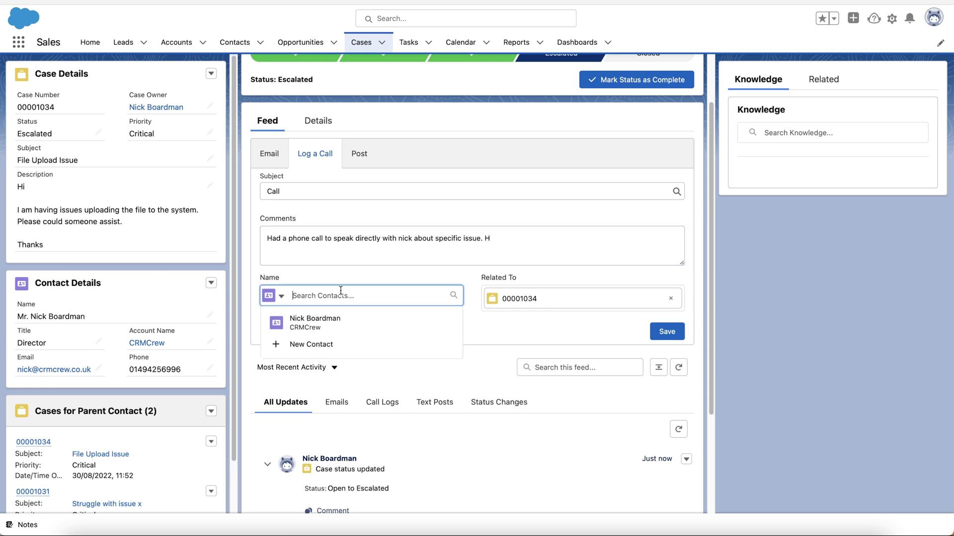
click(329, 325)
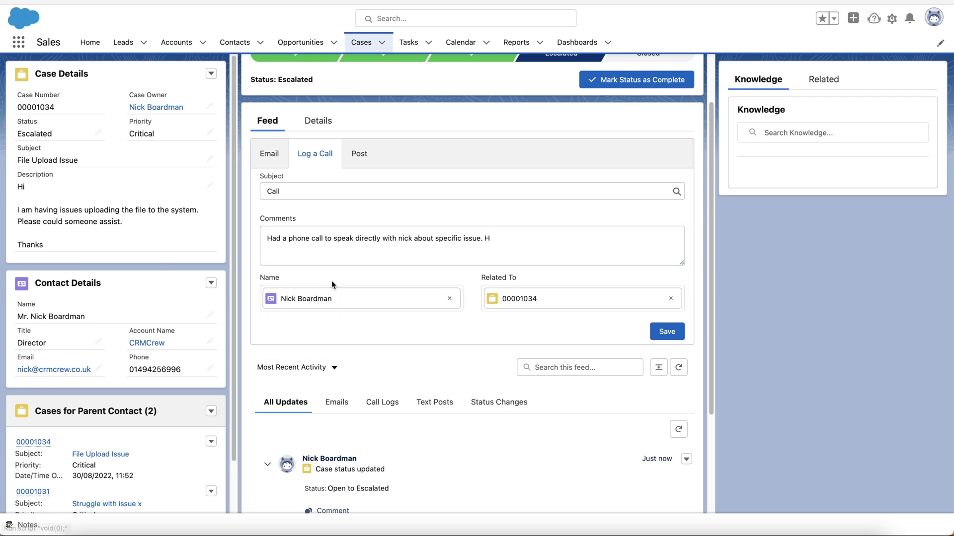
click(665, 335)
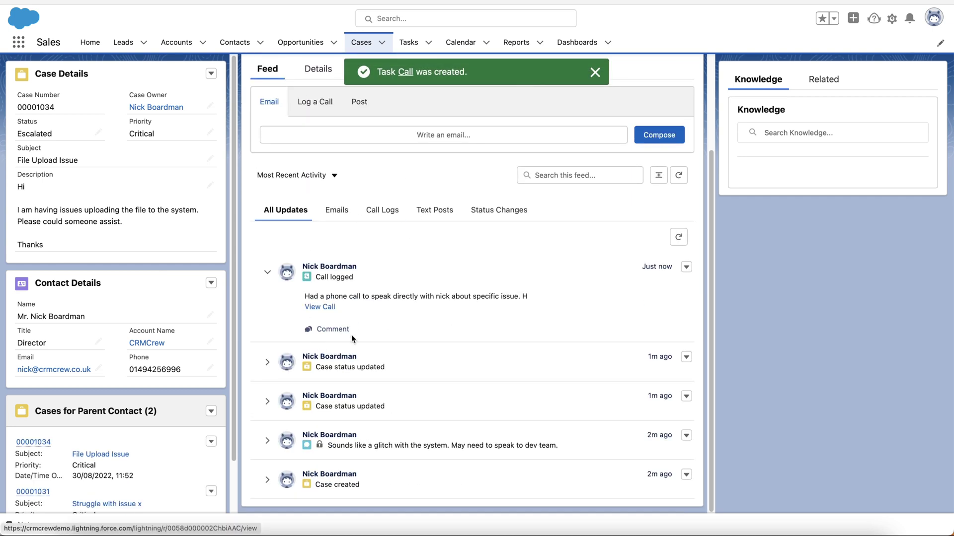
scroll(348, 337, up, 1)
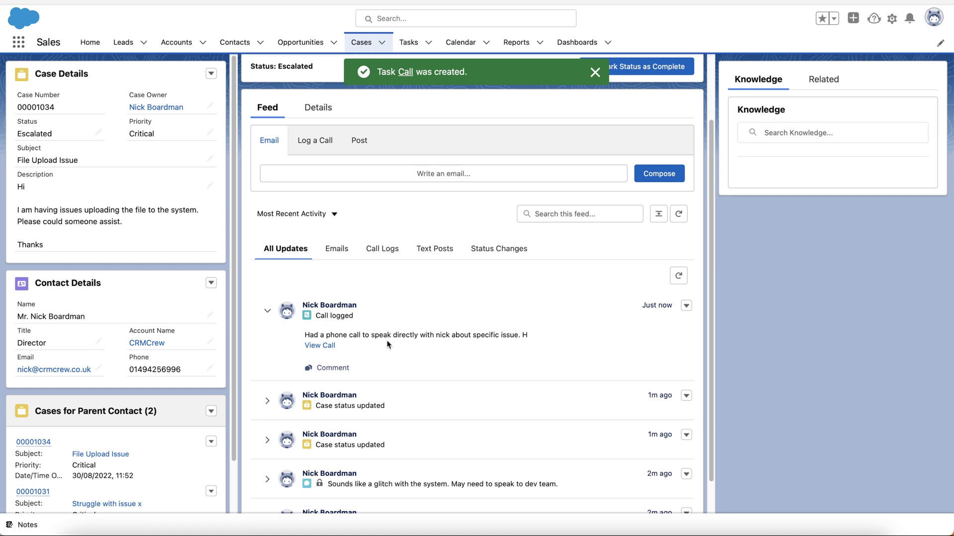
scroll(387, 343, down, 1)
scroll(387, 343, up, 2)
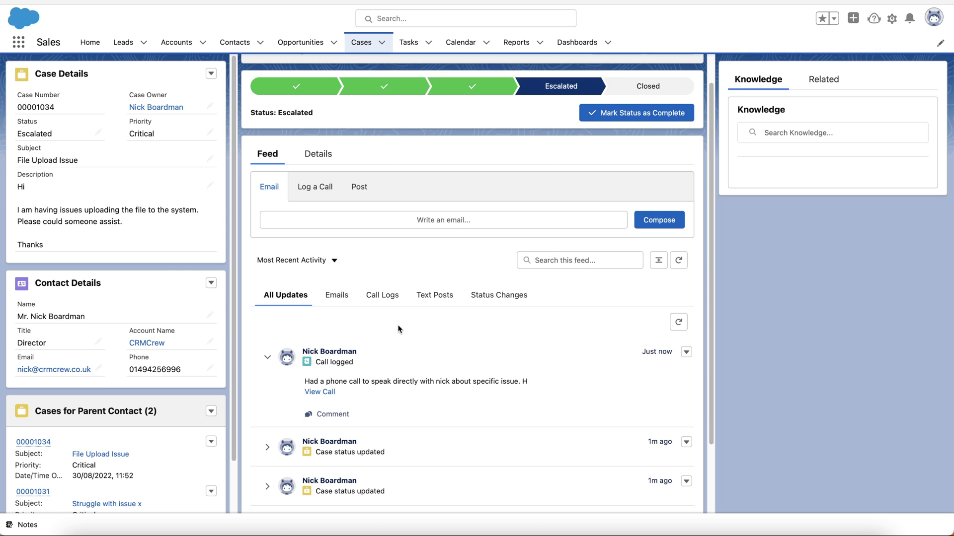
scroll(400, 331, up, 1)
scroll(400, 392, down, 3)
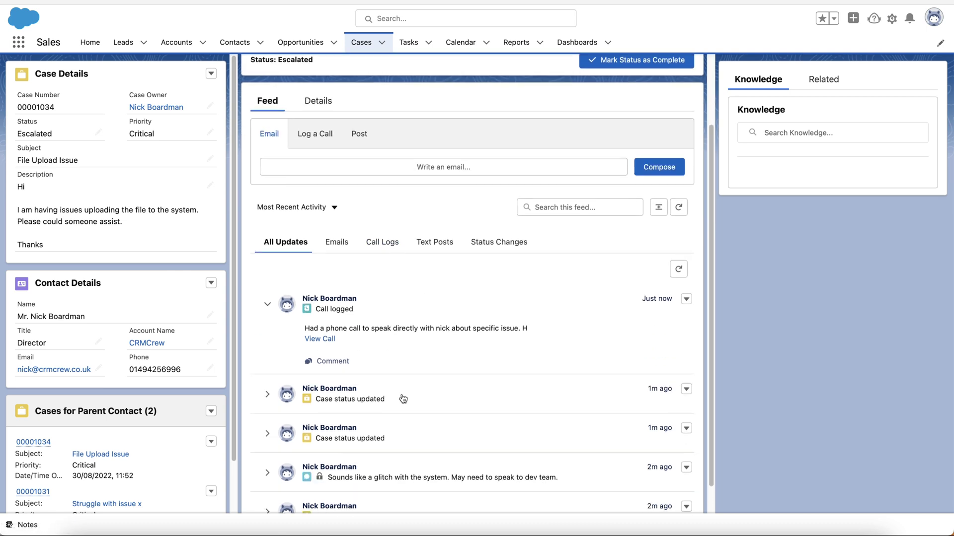
scroll(402, 398, down, 1)
scroll(403, 399, up, 4)
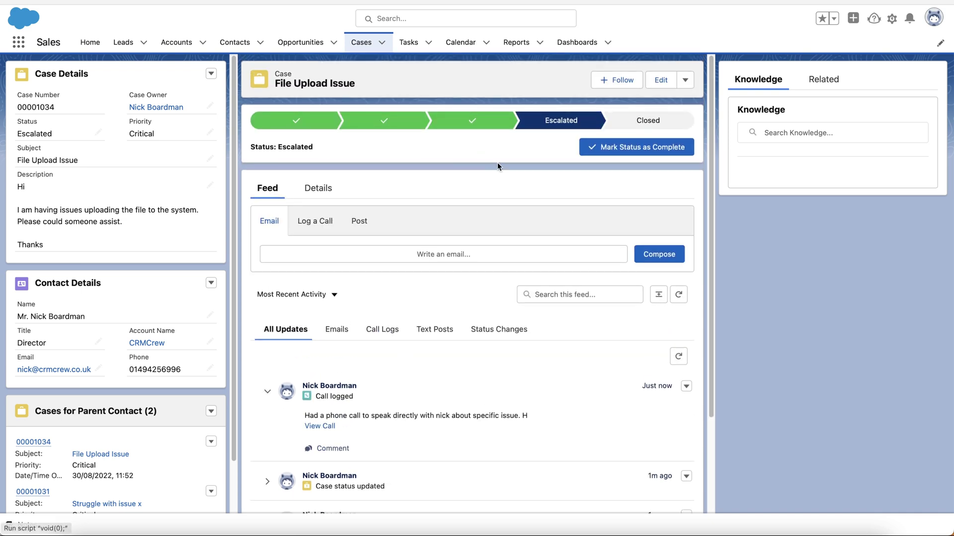
Switch the feed to the Post composer, then scroll through the case's Details fields
click(359, 221)
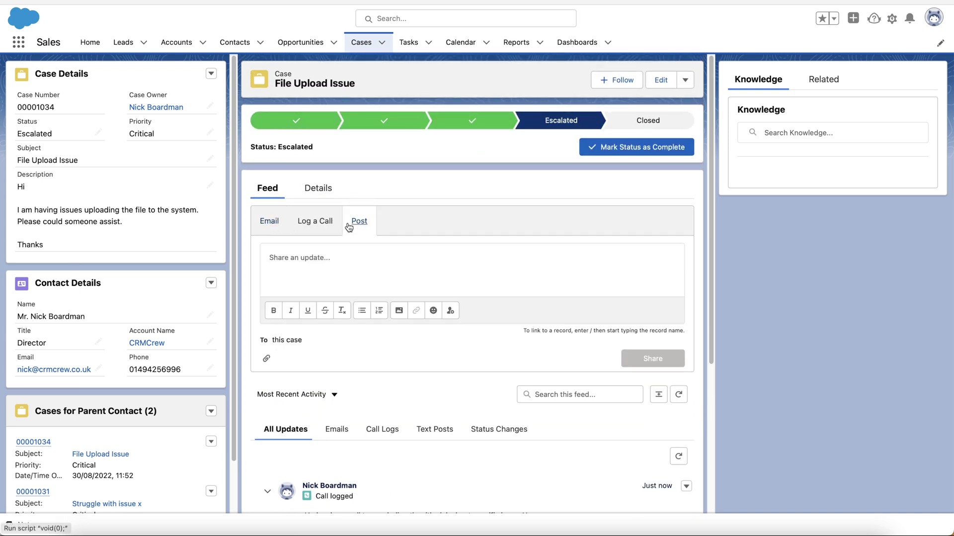
click(289, 263)
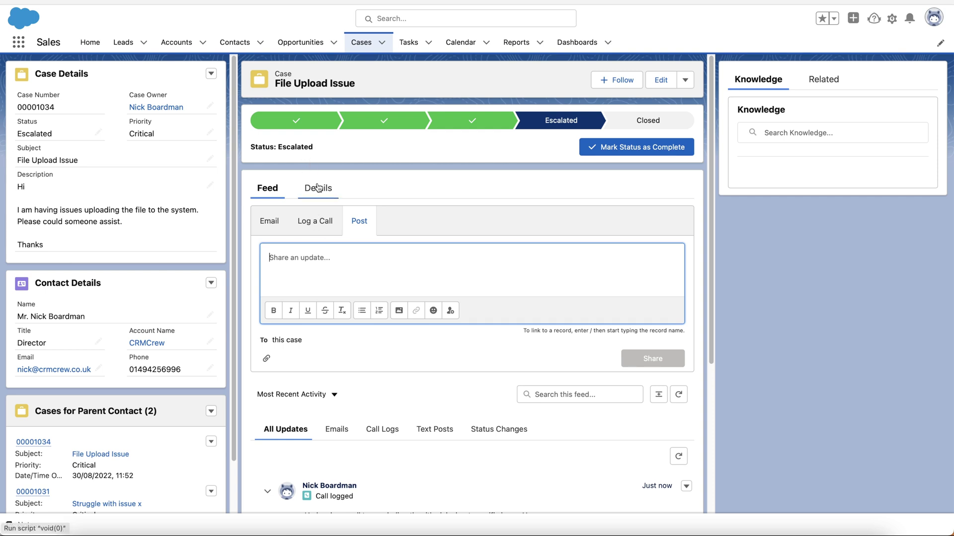
click(318, 187)
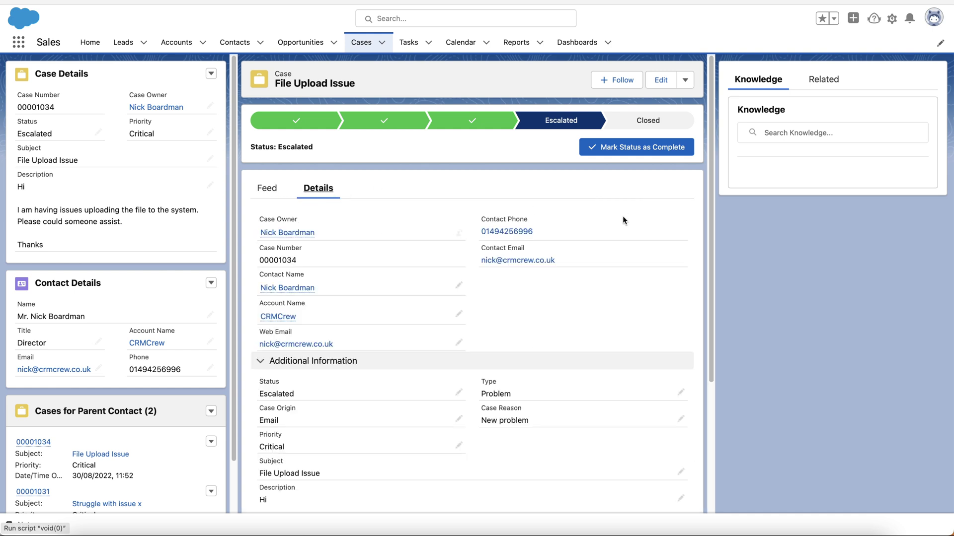
scroll(409, 277, down, 3)
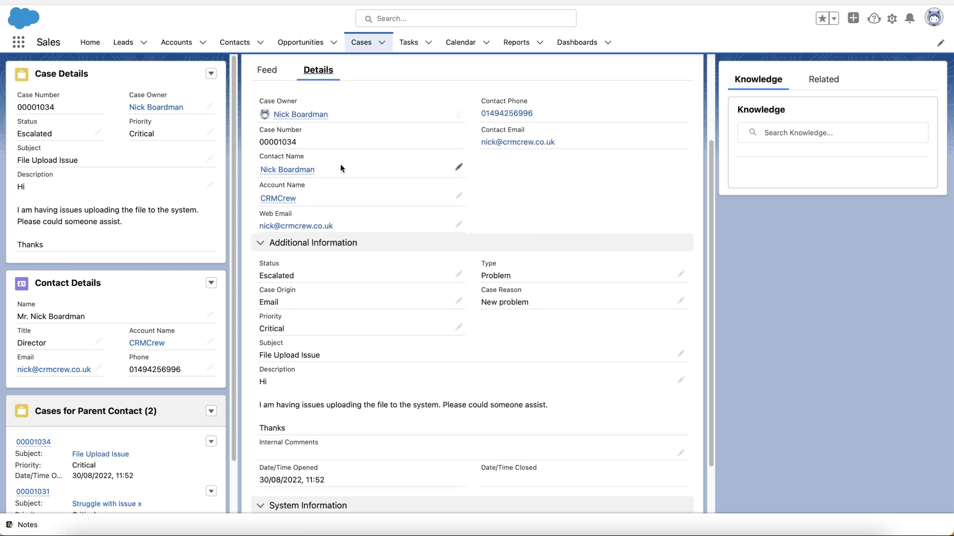
scroll(425, 149, down, 1)
scroll(428, 127, up, 2)
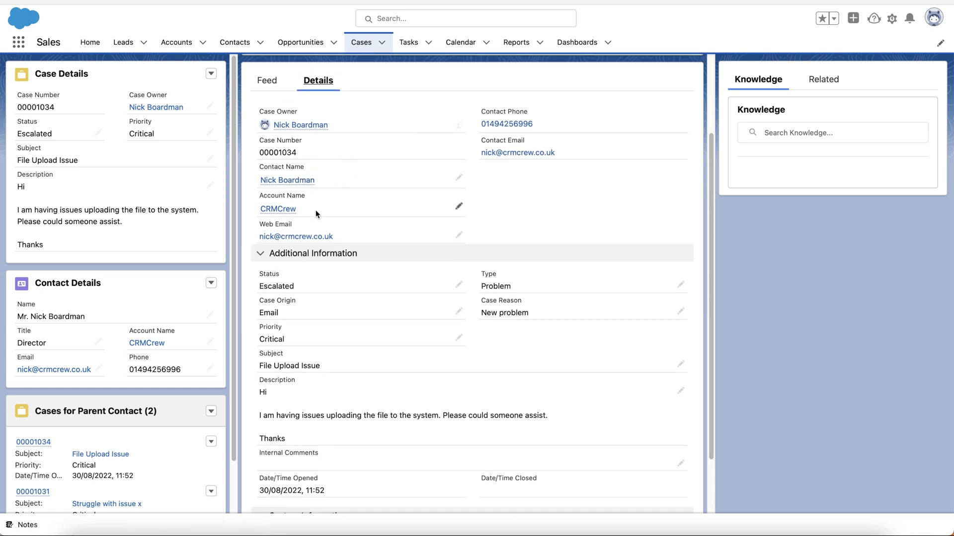
scroll(323, 218, down, 2)
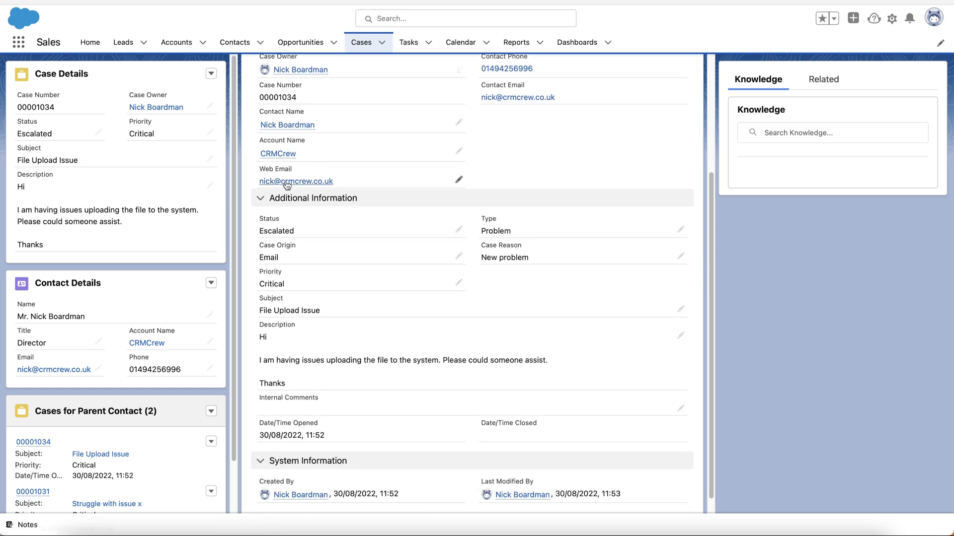
scroll(438, 279, down, 1)
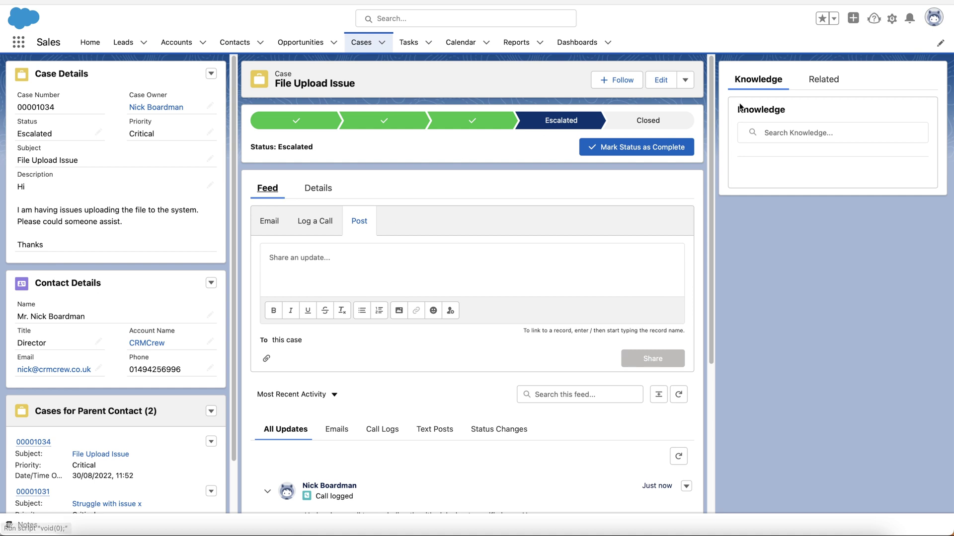
click(819, 81)
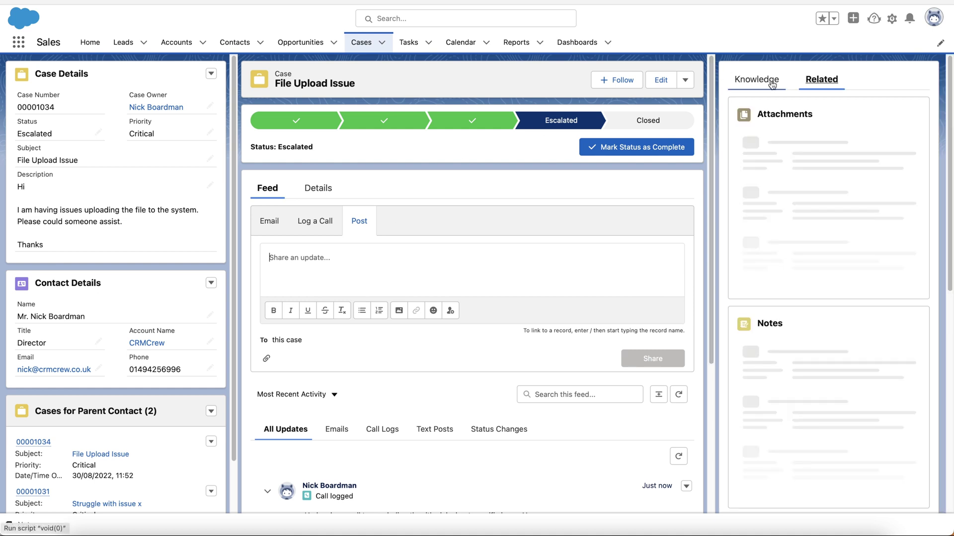
click(772, 85)
click(784, 128)
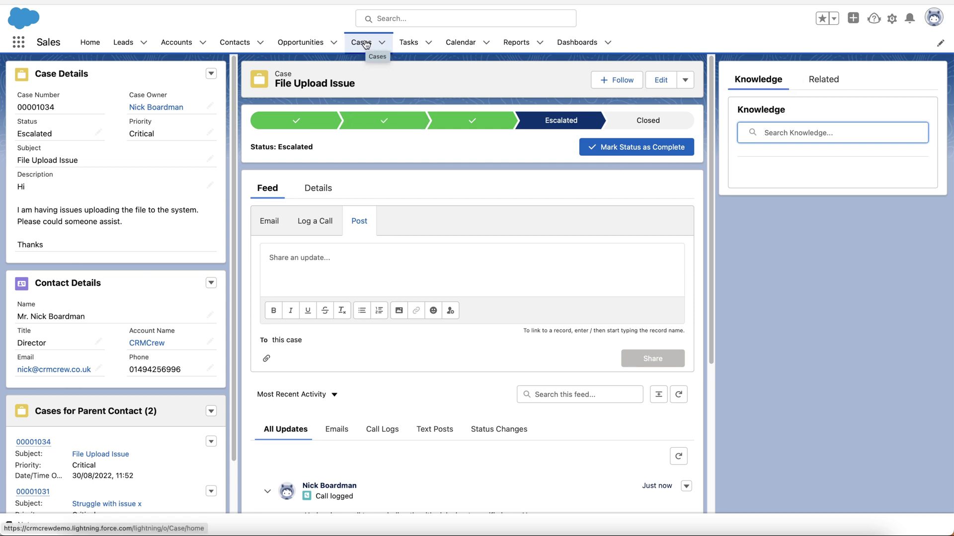
Go to the All Open Cases list and locate File Upload Issue, Escalated at Critical priority
click(361, 42)
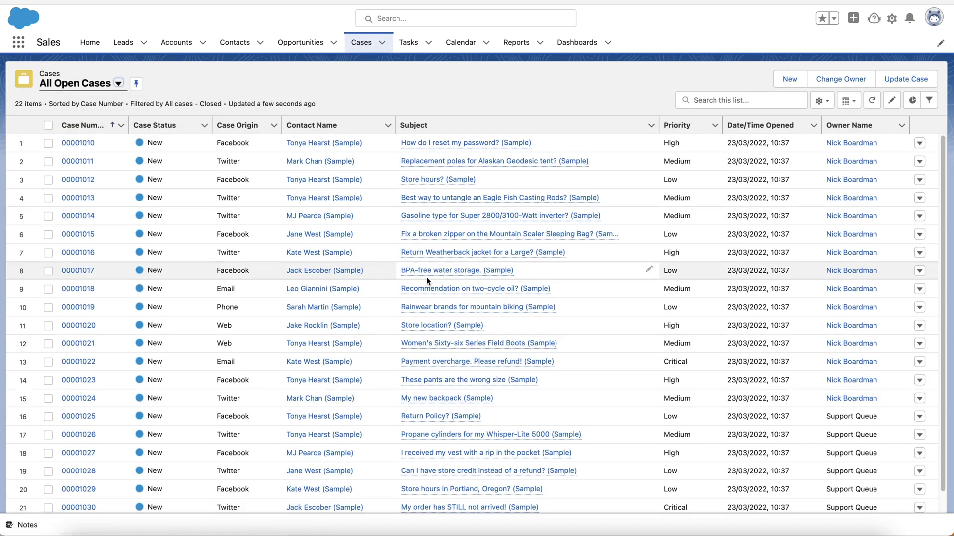
scroll(426, 279, down, 1)
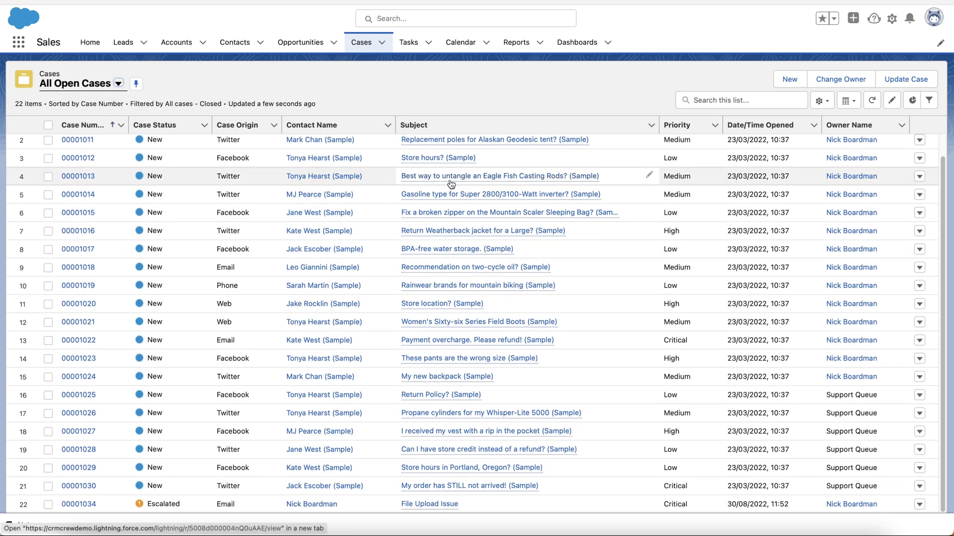
scroll(451, 184, up, 1)
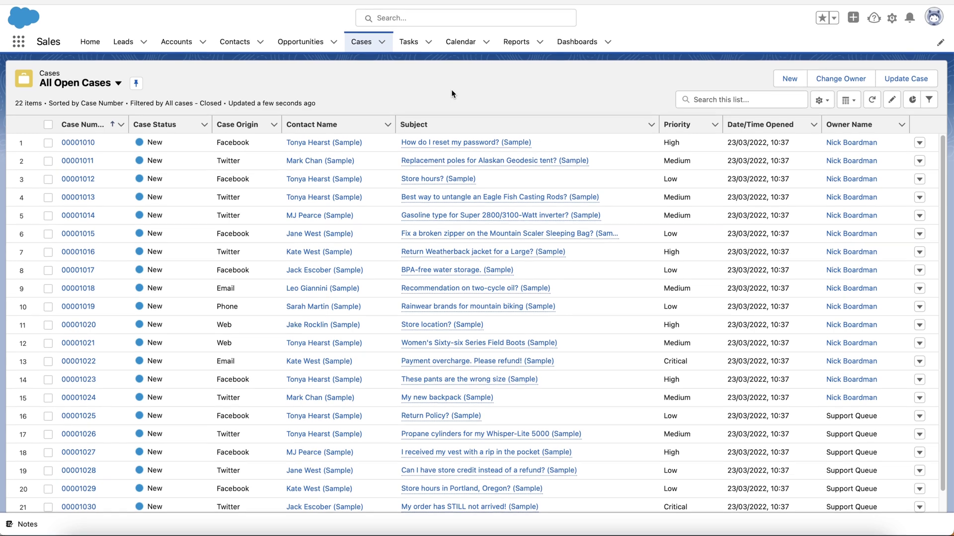
scroll(447, 301, down, 1)
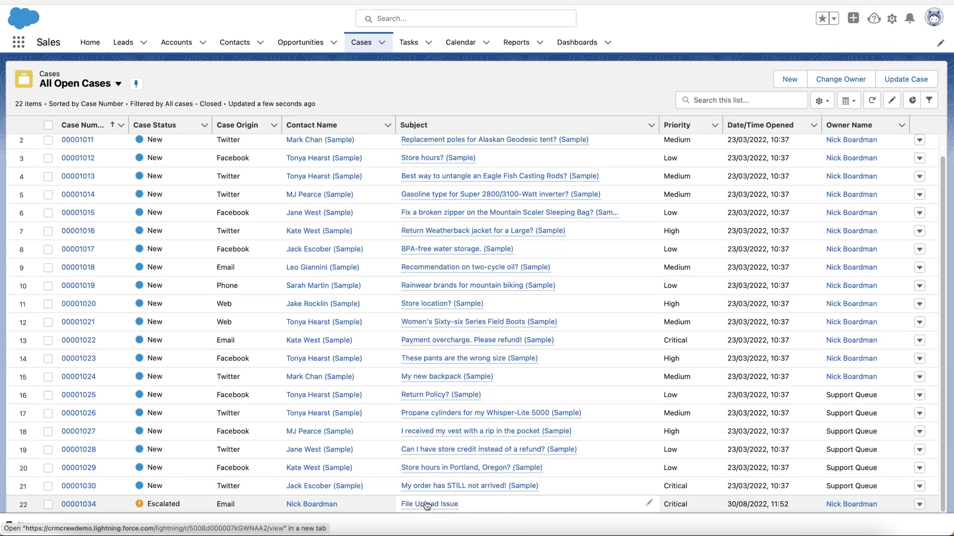
mouse_move(426, 505)
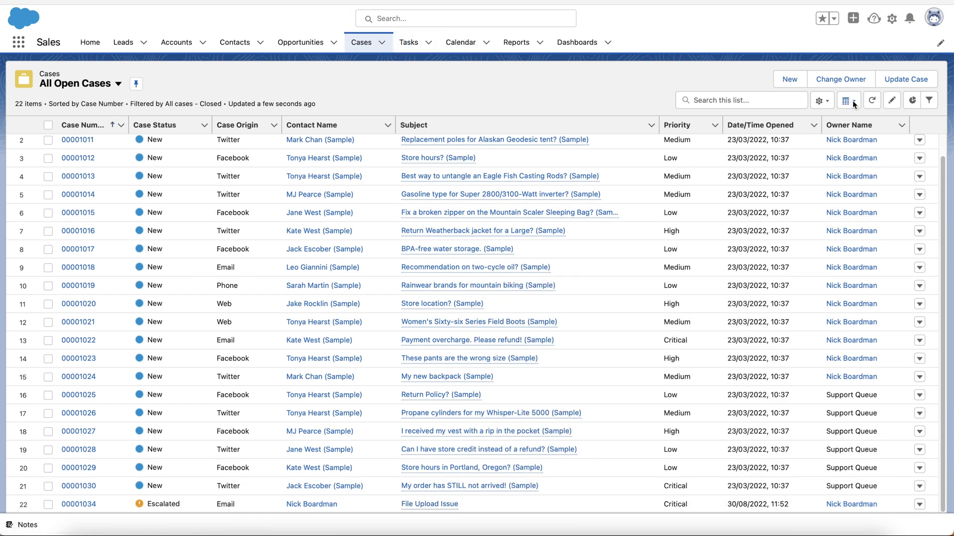
Display All Open Cases as a Kanban board grouped by Status
click(851, 102)
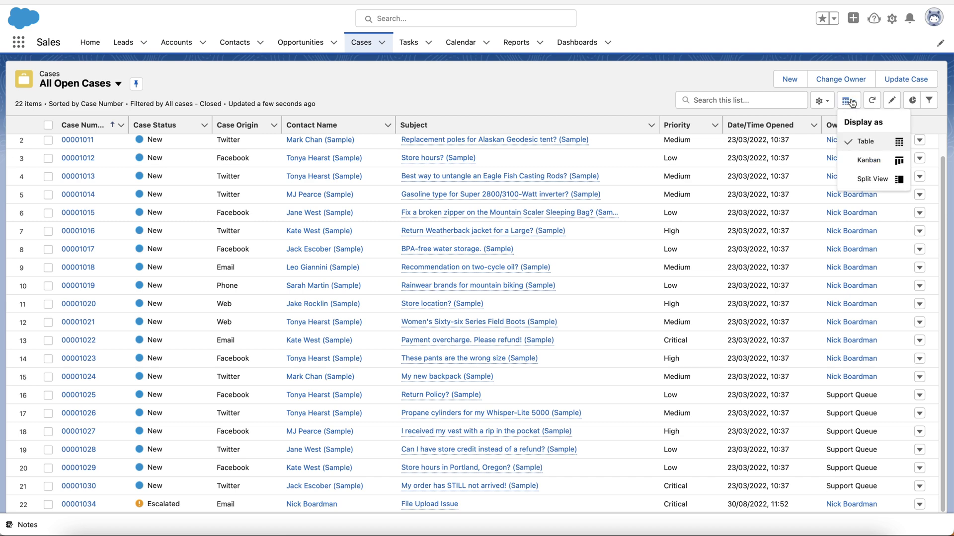
click(856, 161)
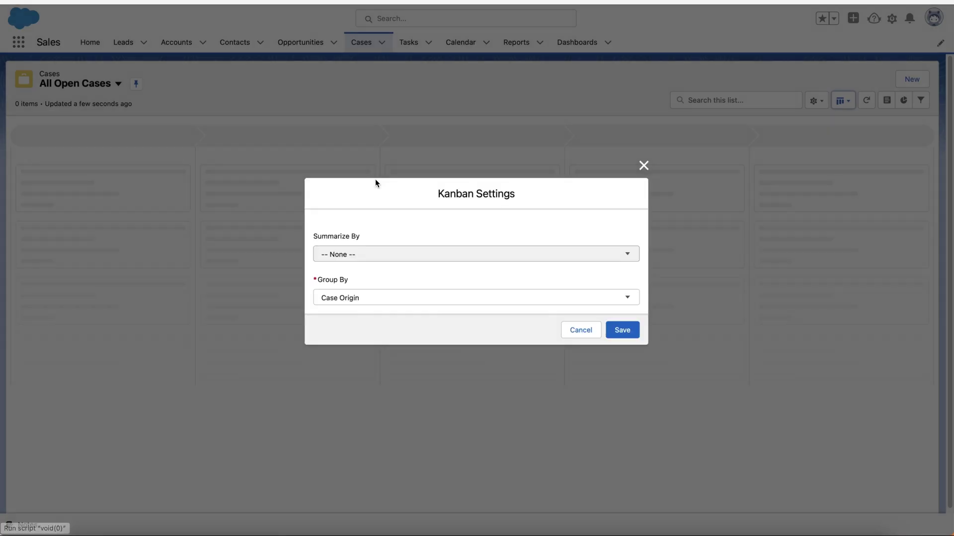
click(403, 299)
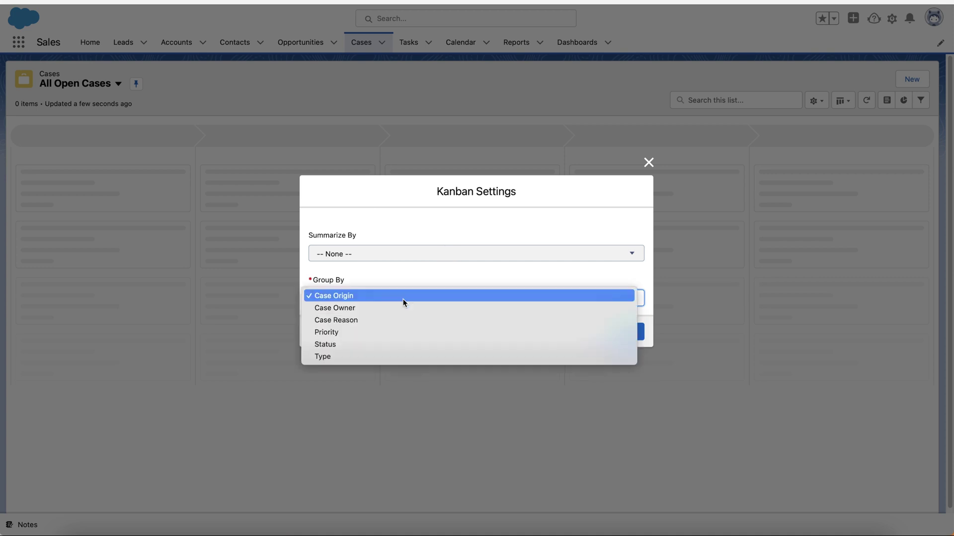
click(371, 344)
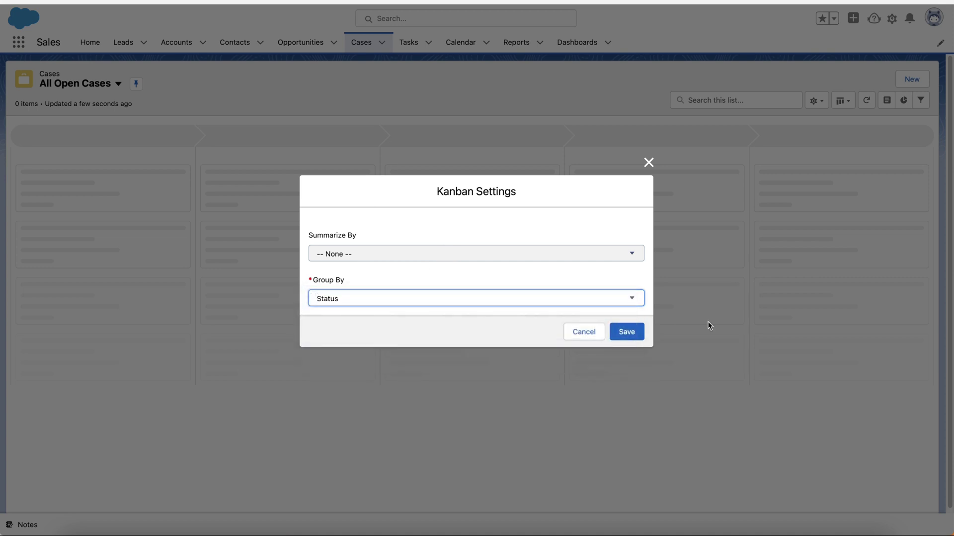
click(628, 332)
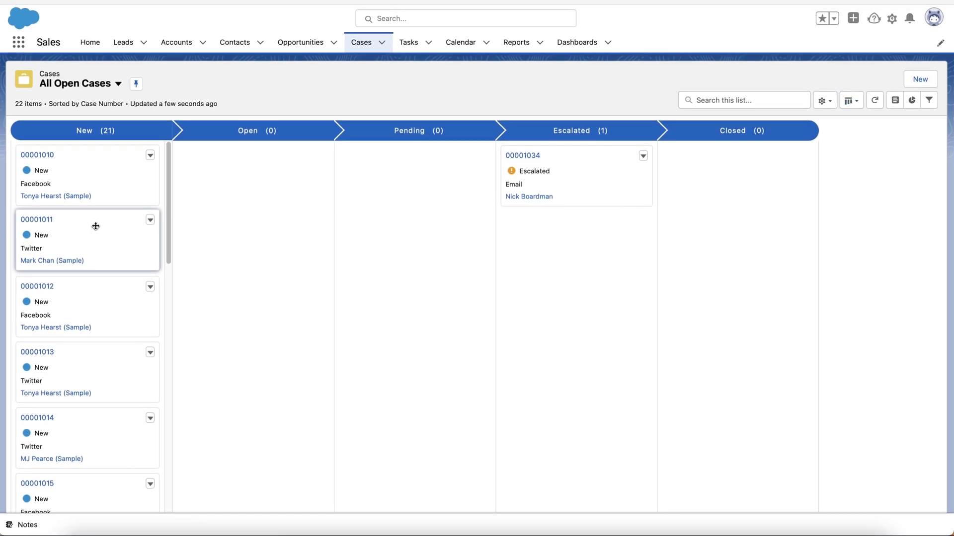
Drag case 00001011 through Pending into Escalated, and case 00001034 into Closed
drag(94, 226, 407, 174)
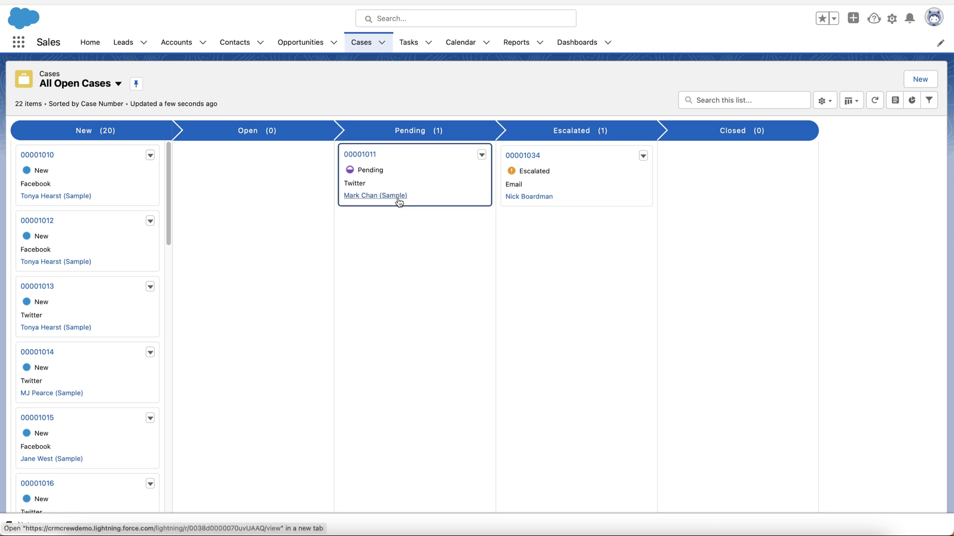
drag(419, 160, 567, 259)
drag(534, 166, 706, 160)
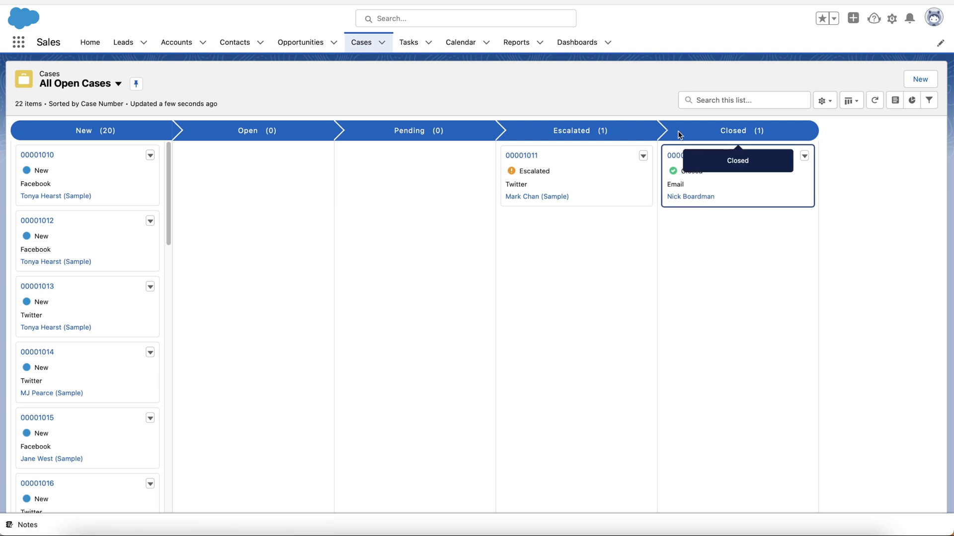
click(857, 102)
View the cases in Split View with case 00001010 open, then switch back to Table
click(874, 178)
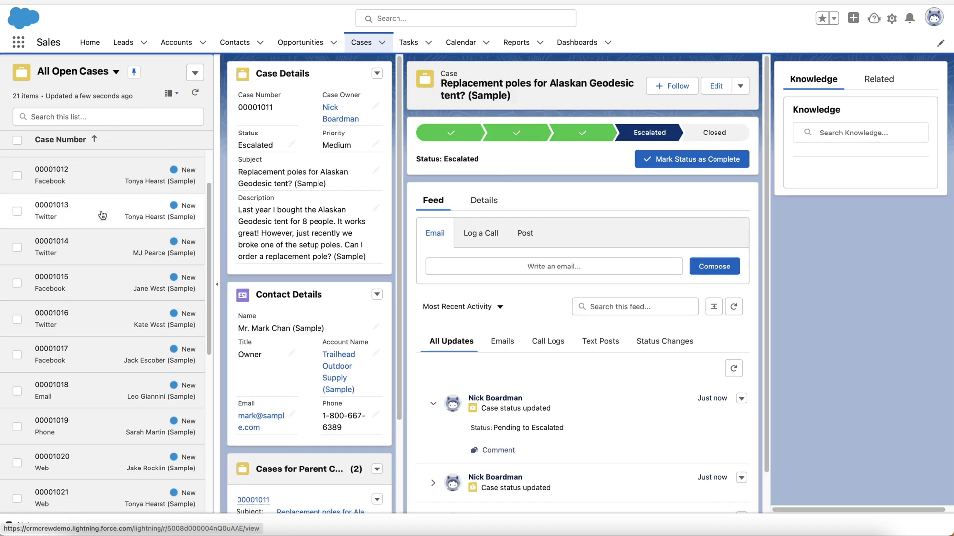
click(75, 177)
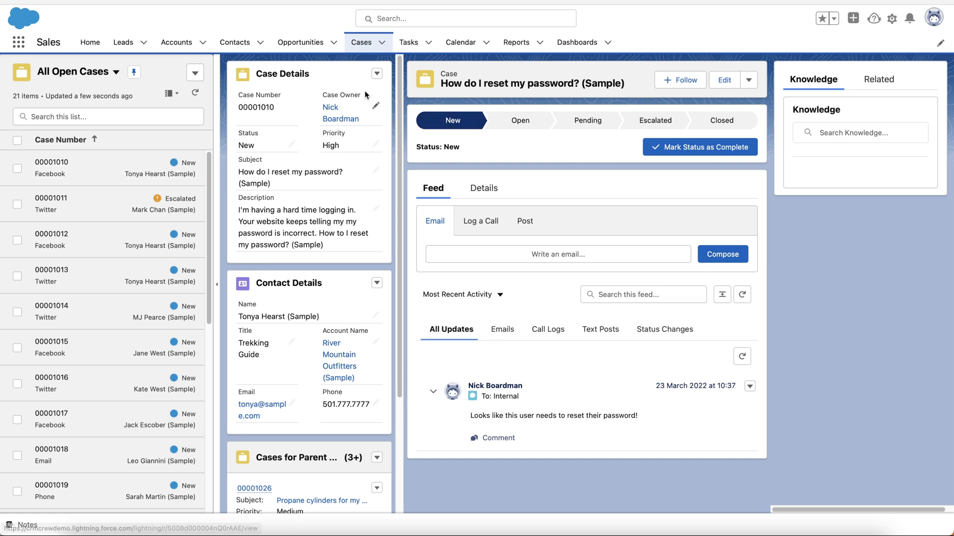
click(169, 93)
click(158, 132)
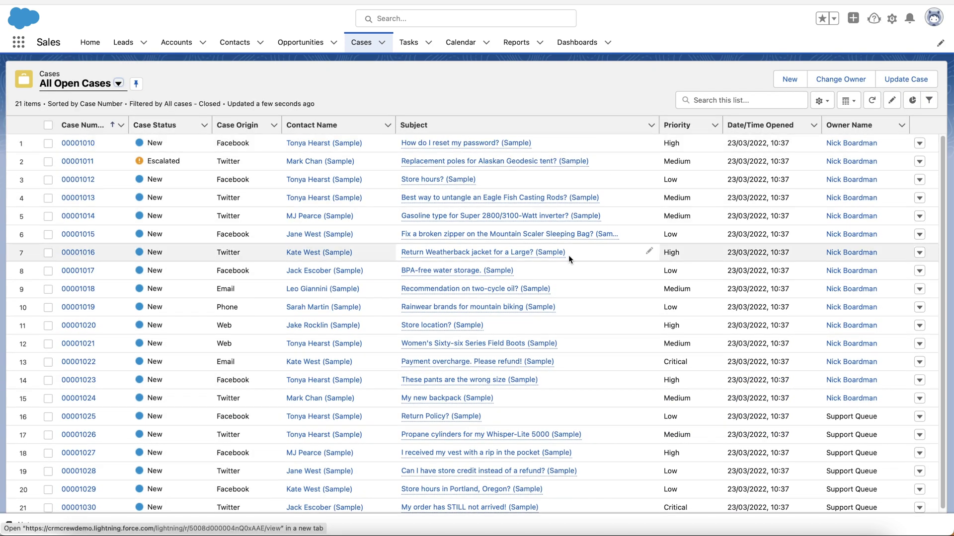